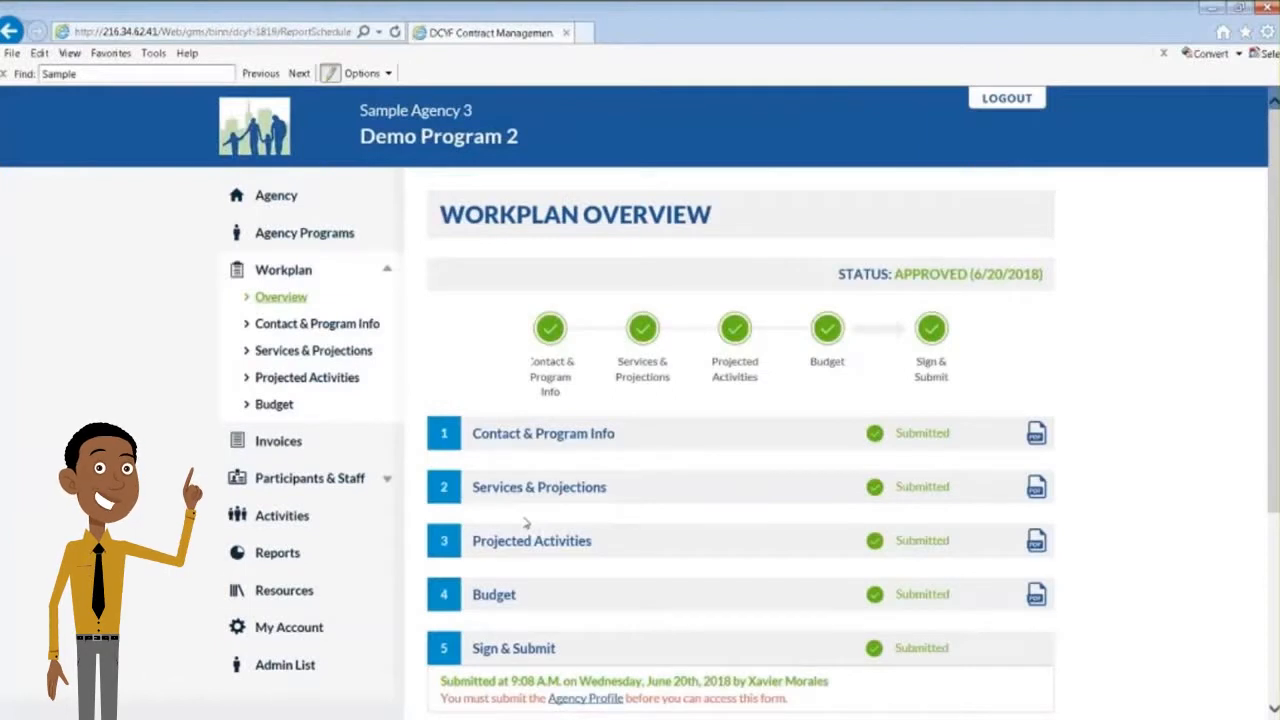
Open the agency's youth list and search it for last names beginning with "Ch"
{"action": "left_click", "coordinate": [318, 486]}
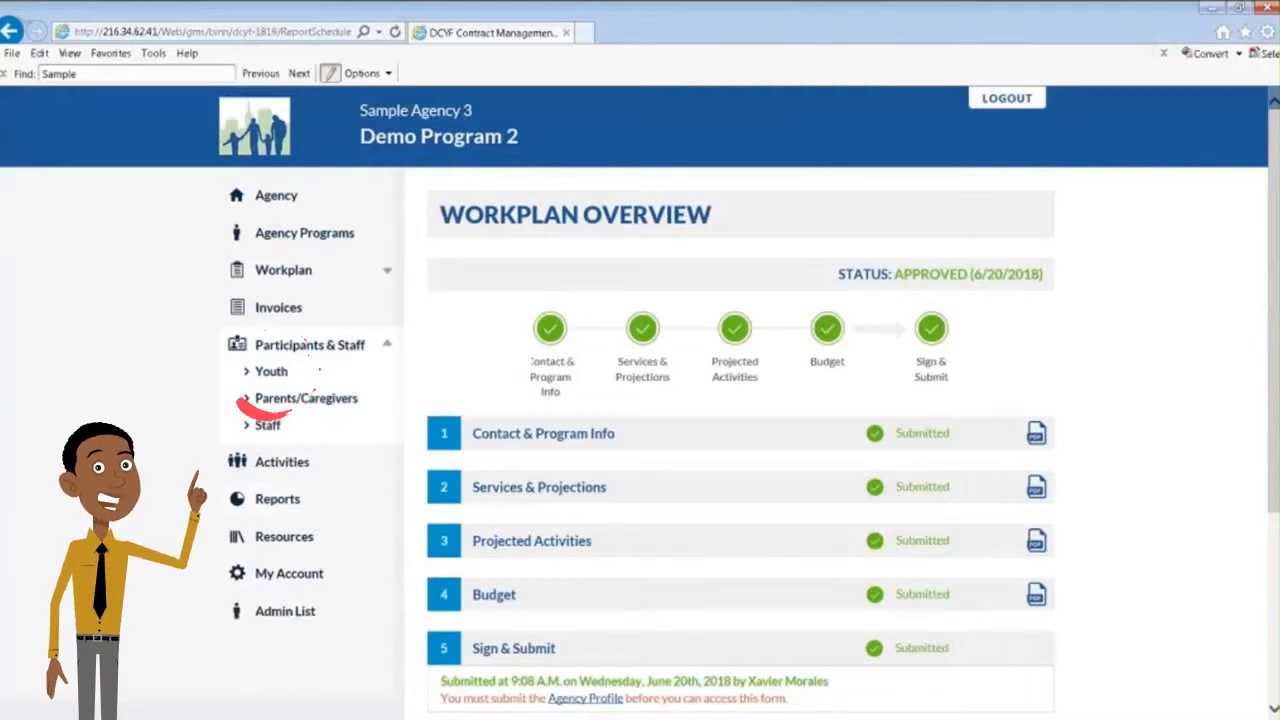
{"action": "left_click", "coordinate": [266, 373]}
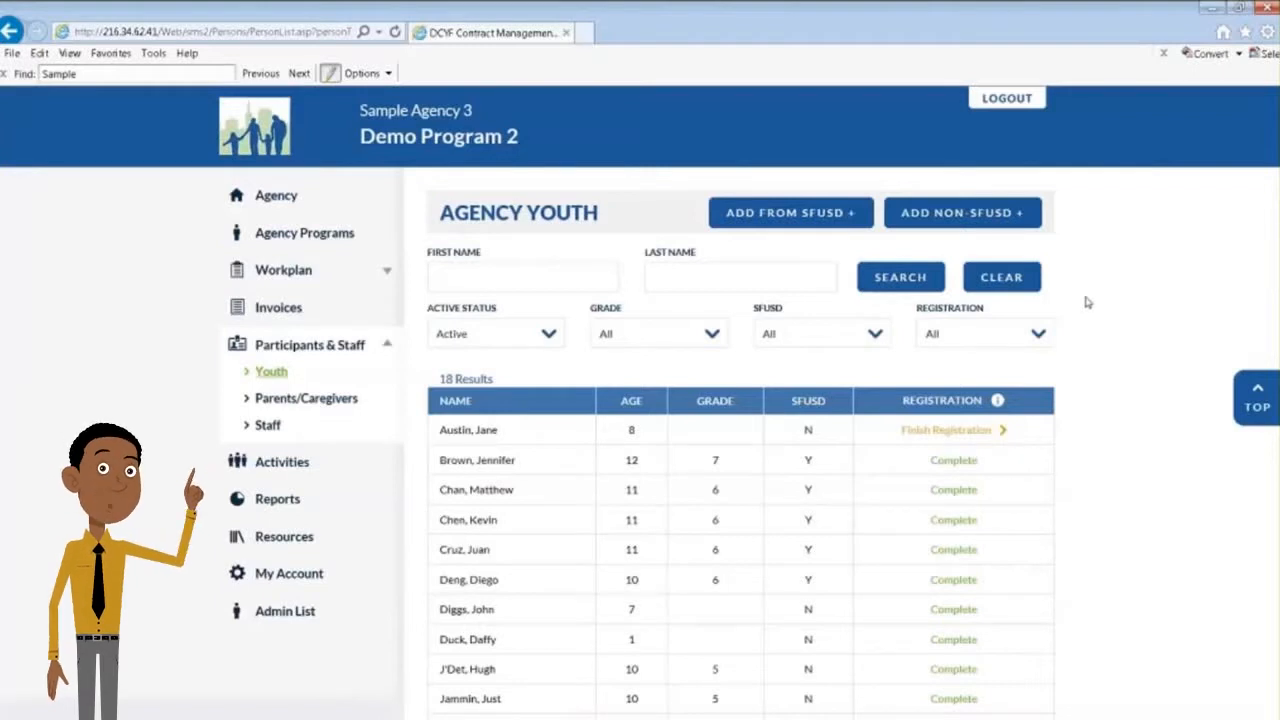
{"action": "left_click", "coordinate": [660, 285]}
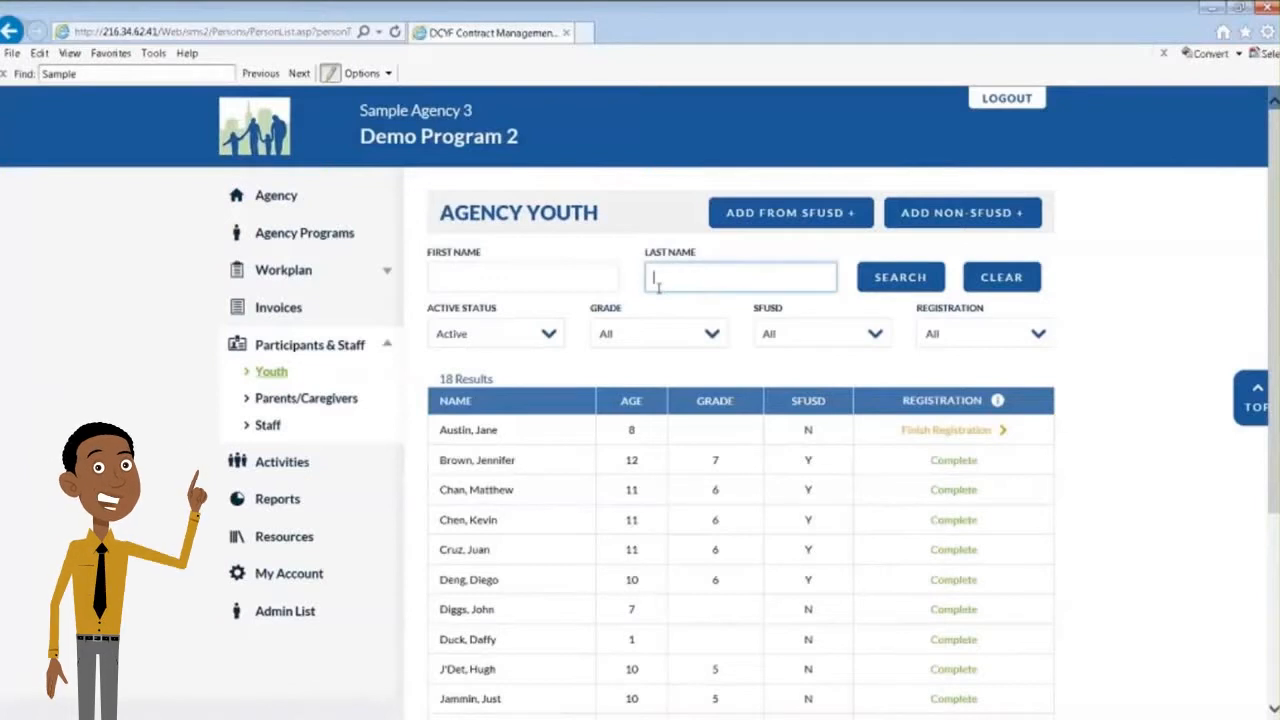
{"action": "type", "text": "Ch"}
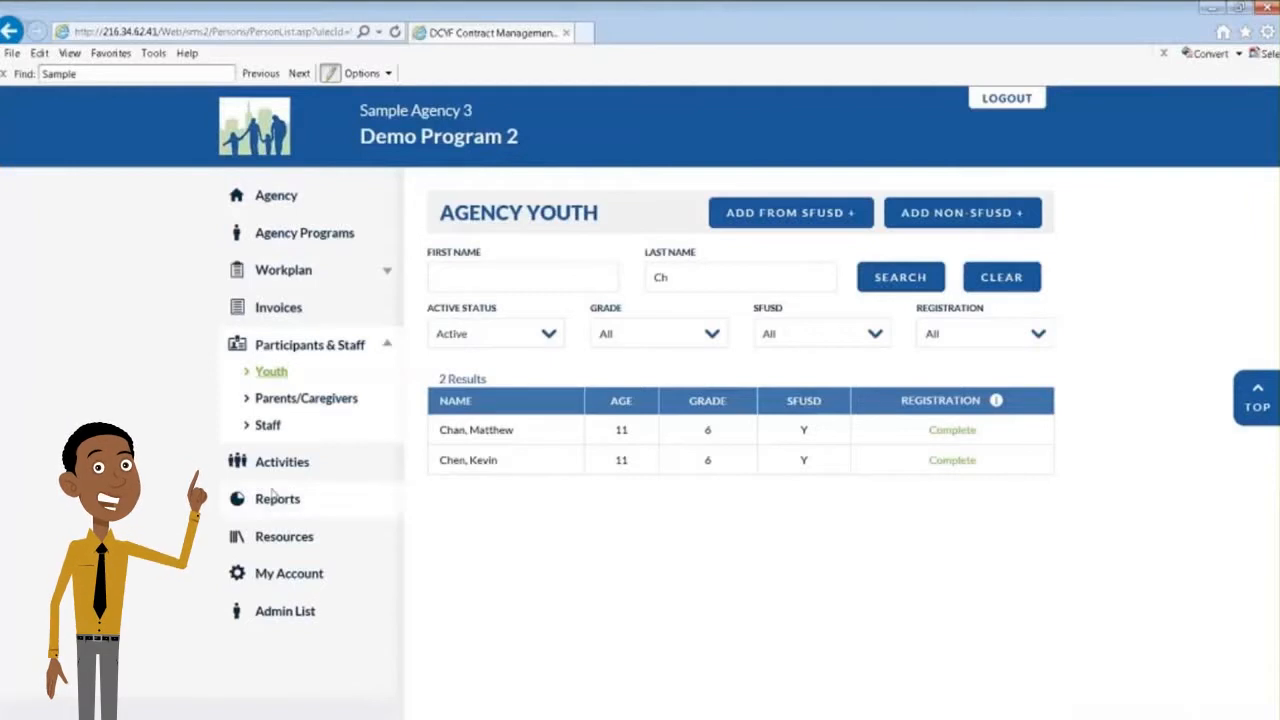
Reload the full youth list and search the SFUSD students to register by last name "Le"
{"action": "left_click", "coordinate": [267, 376]}
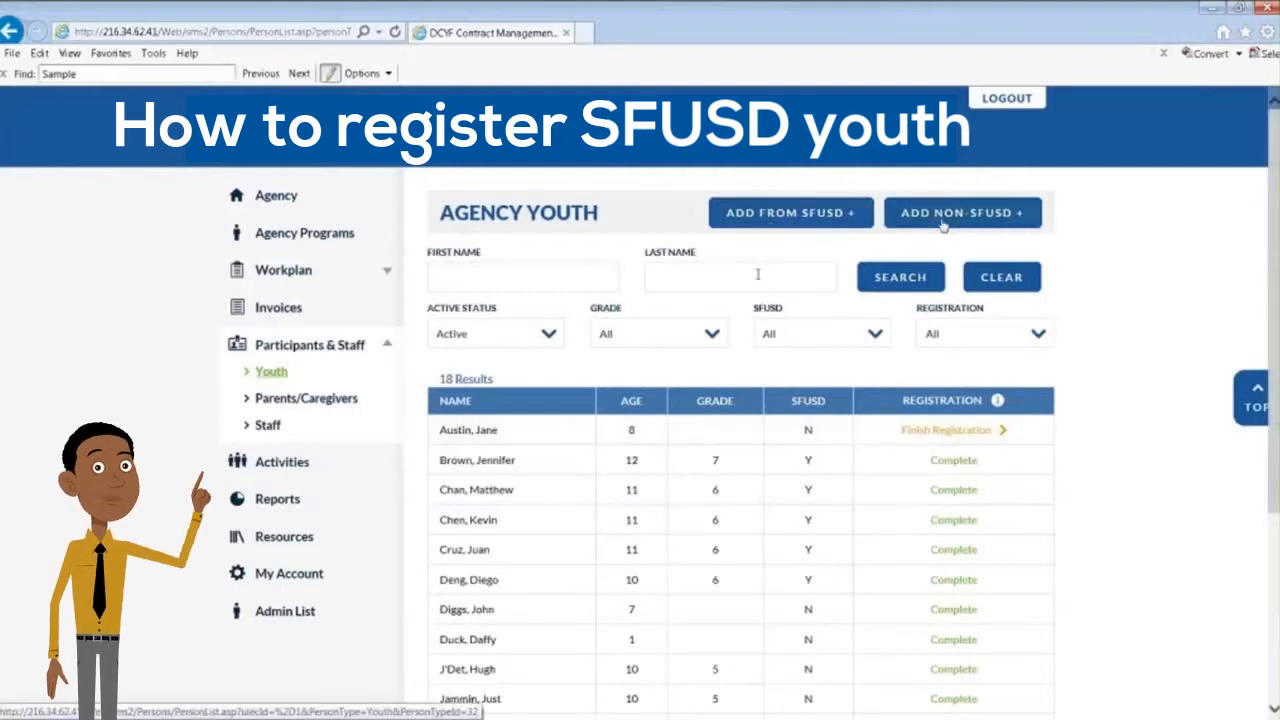
{"action": "left_click", "coordinate": [805, 213]}
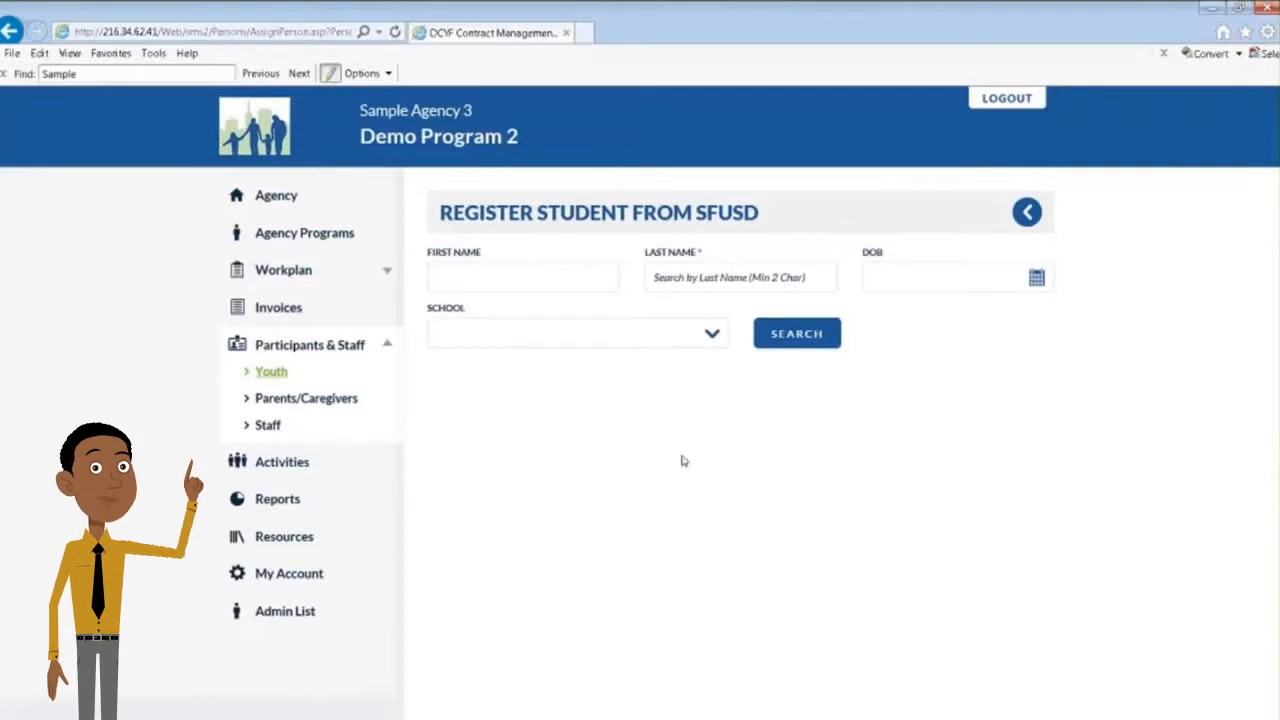
{"action": "left_click", "coordinate": [706, 280]}
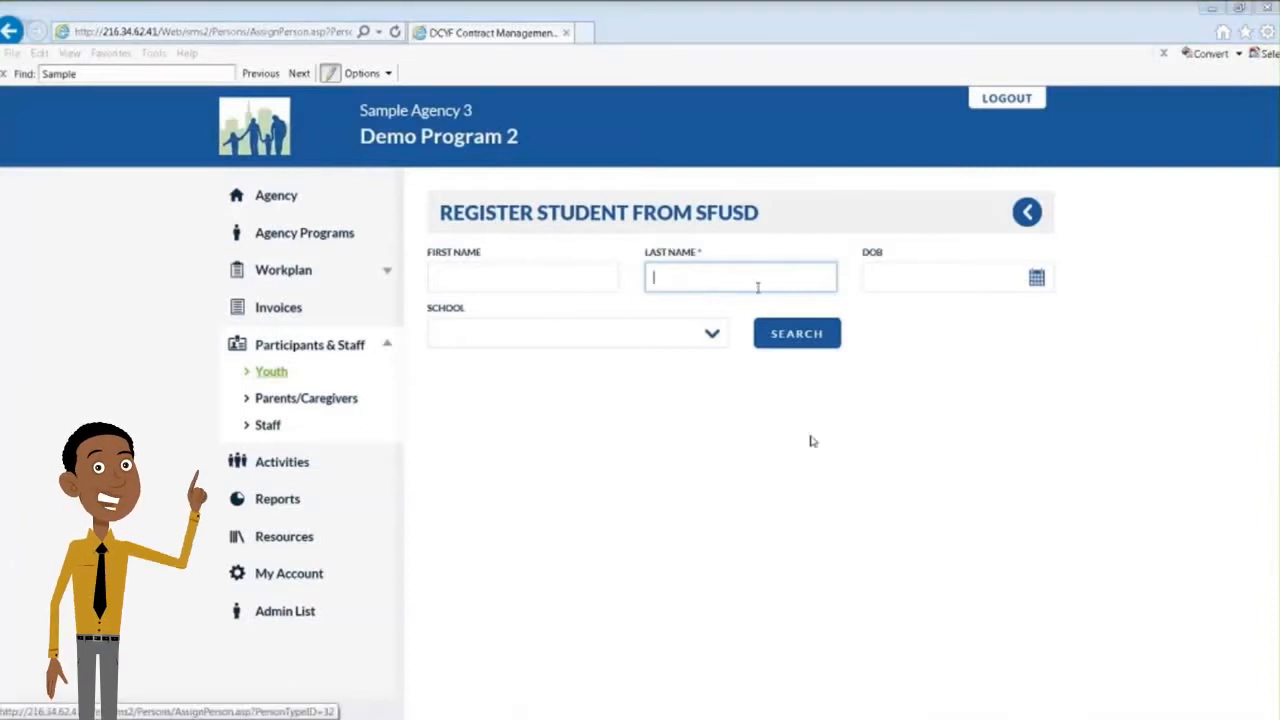
{"action": "left_click", "coordinate": [758, 287]}
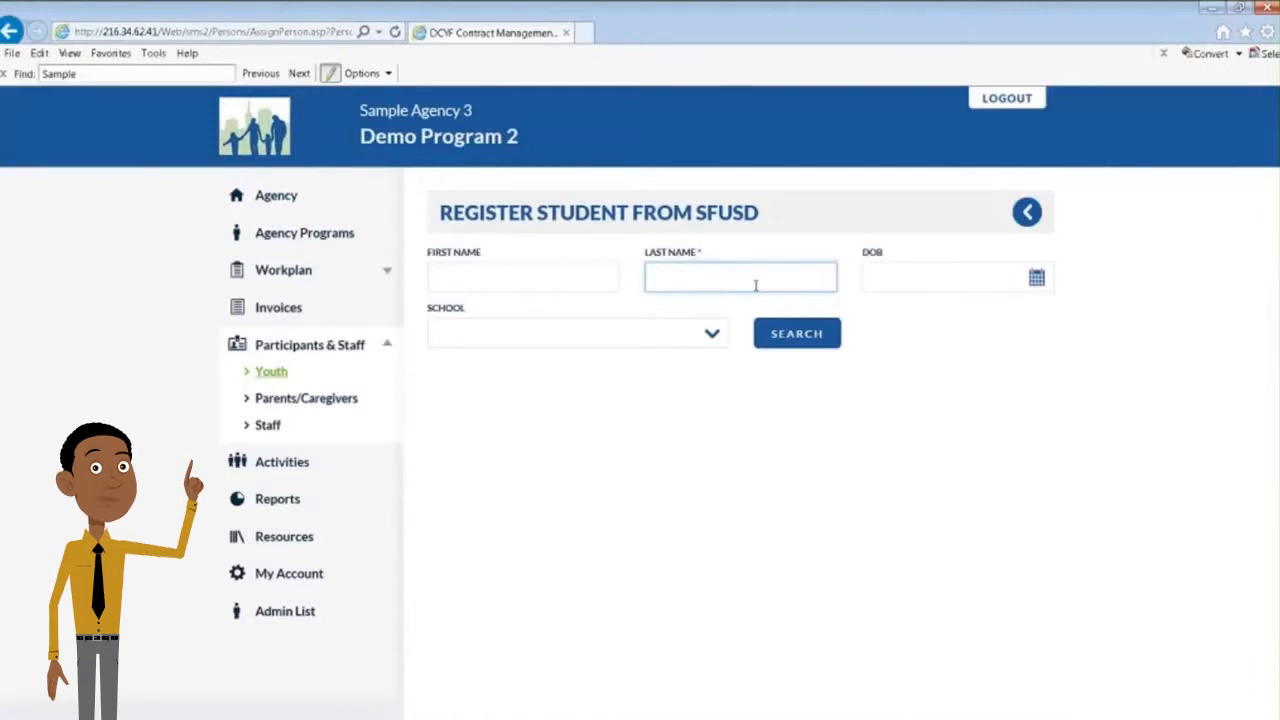
{"action": "type", "text": "Le"}
{"action": "left_click", "coordinate": [803, 335]}
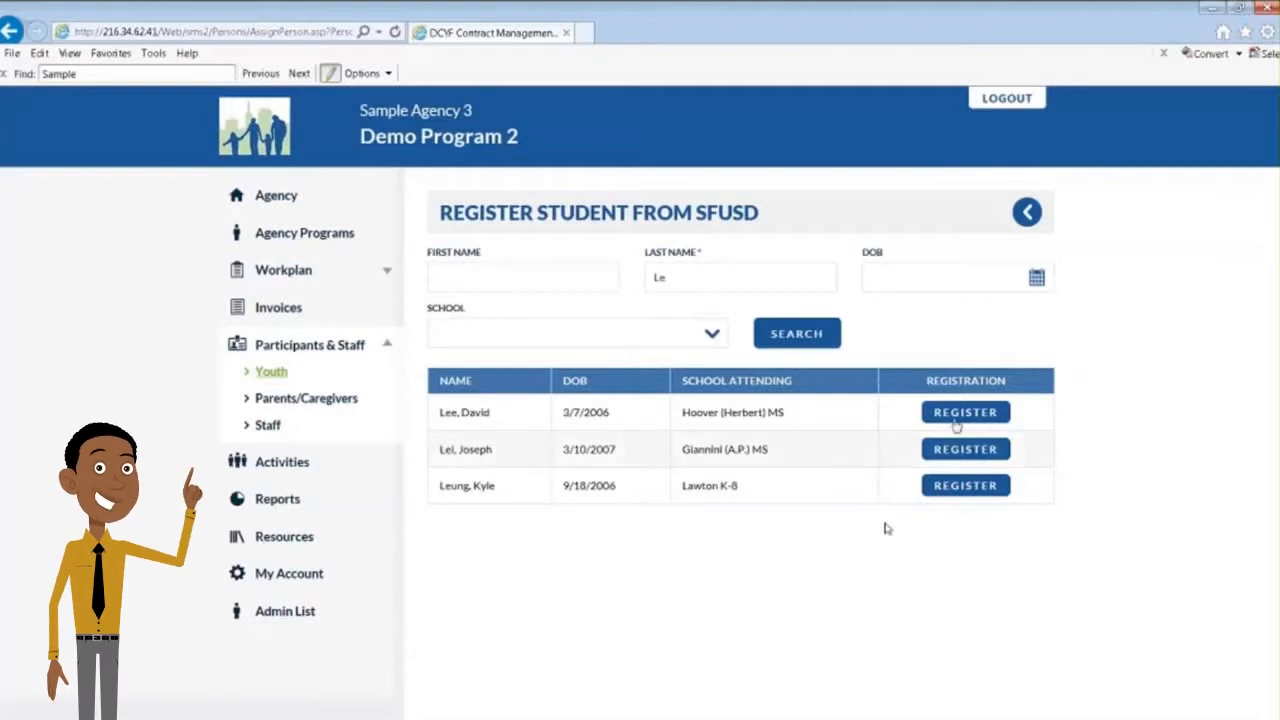
Register the student attending Hoover (Herbert) MS and open that student's registration record
{"action": "left_click", "coordinate": [960, 414]}
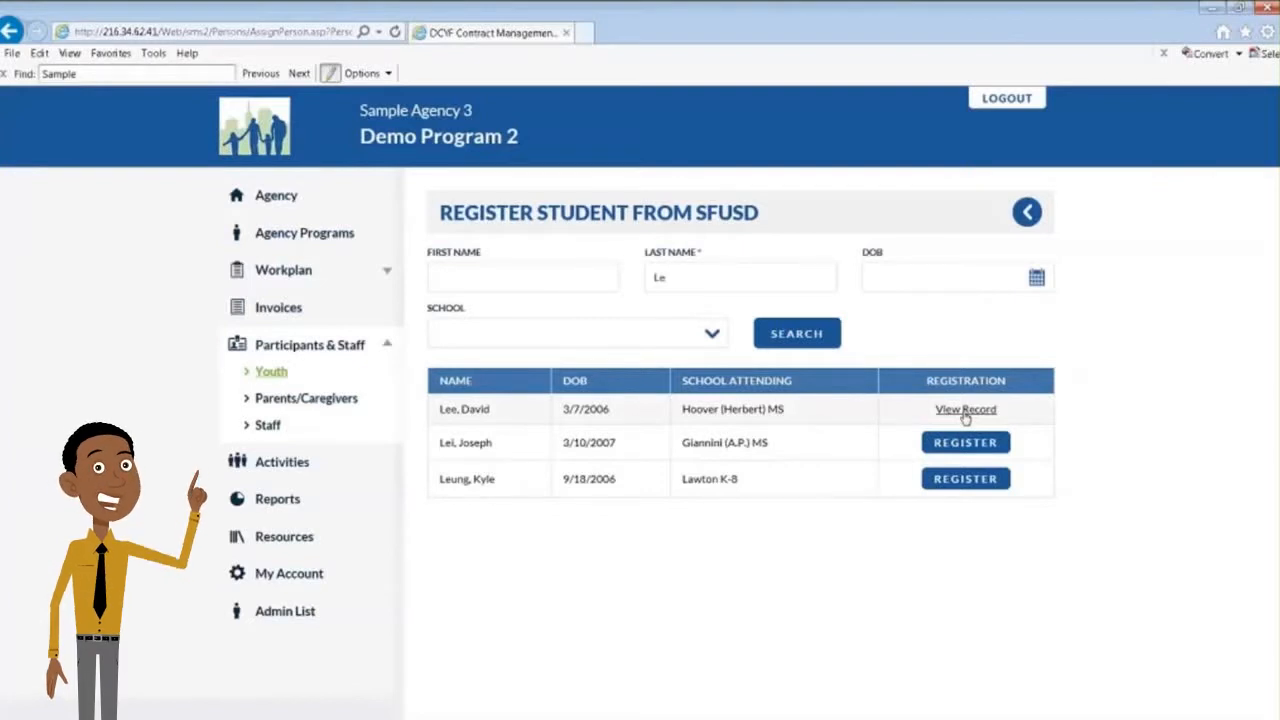
{"action": "left_click", "coordinate": [965, 412]}
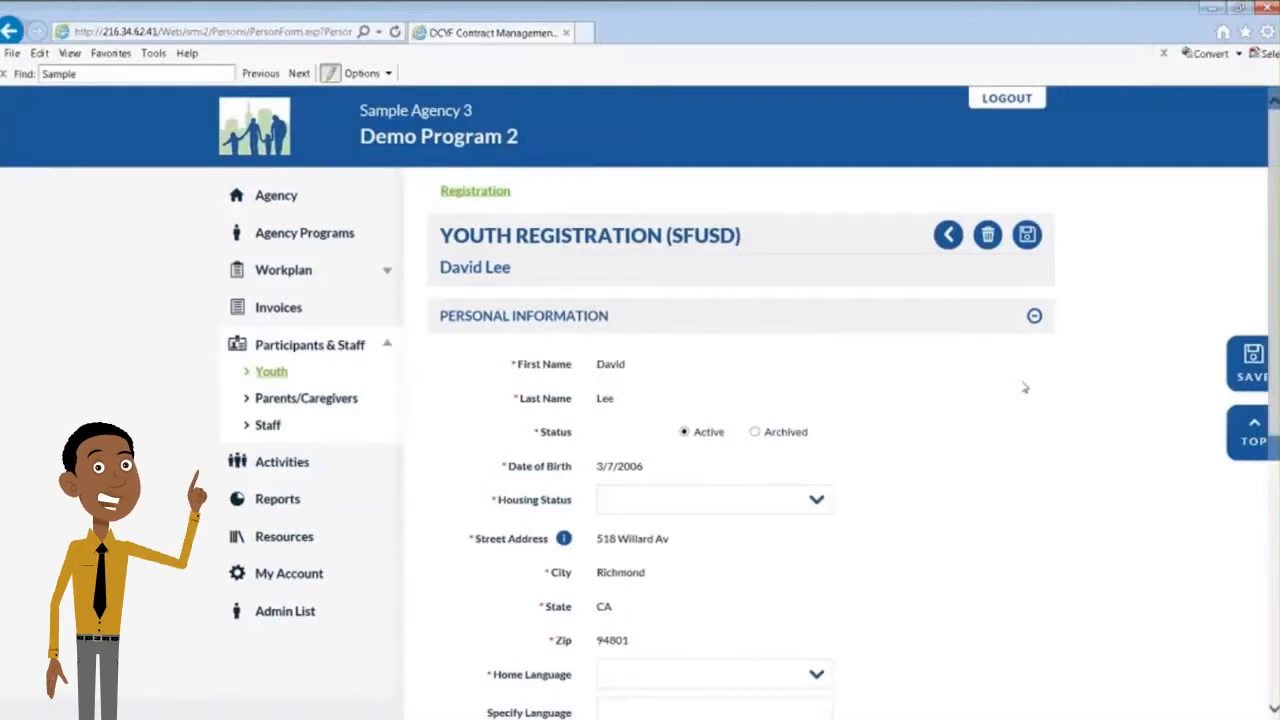
{"action": "scroll", "coordinate": [923, 394], "scroll_direction": "down", "scroll_amount": 1}
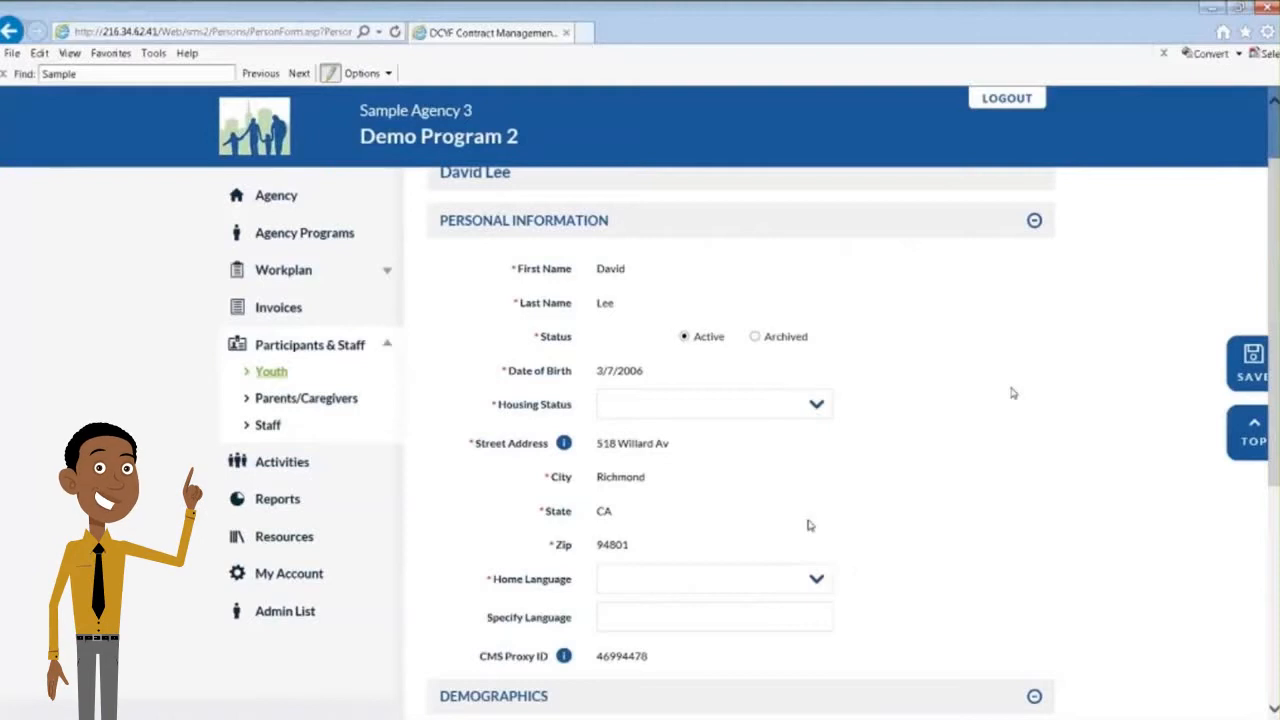
{"action": "scroll", "coordinate": [810, 525], "scroll_direction": "down", "scroll_amount": 4}
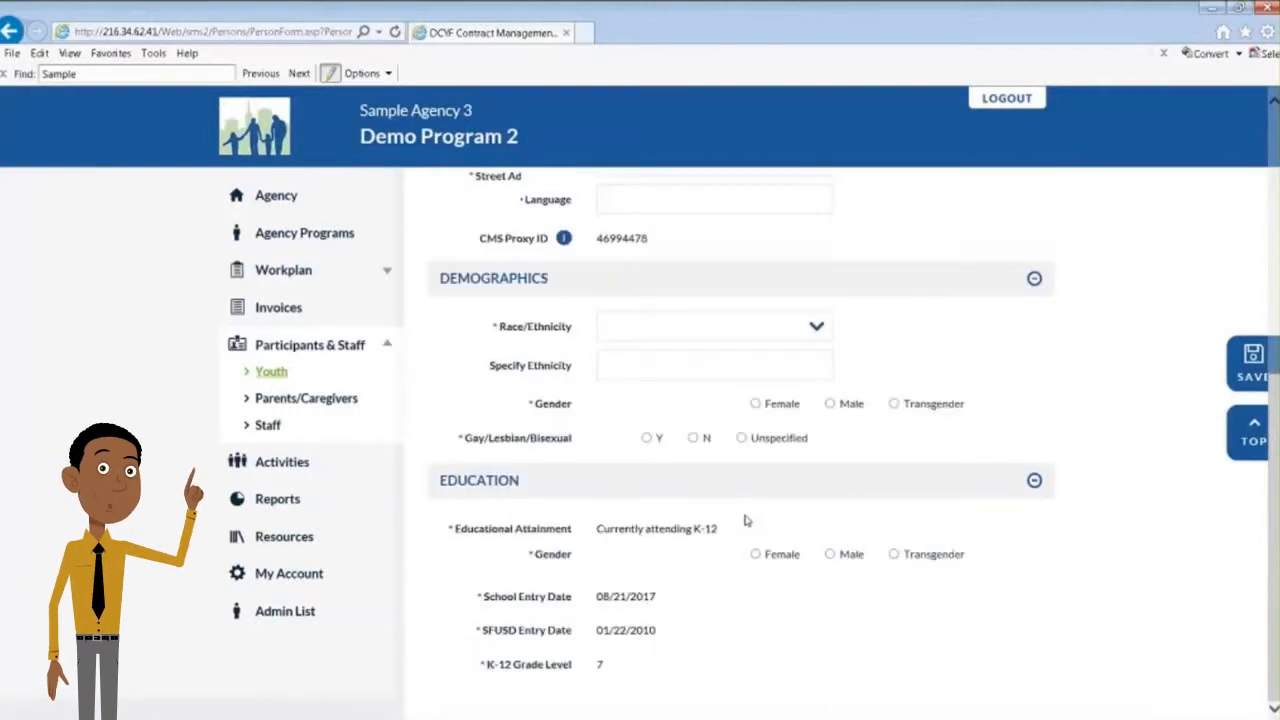
{"action": "scroll", "coordinate": [745, 520], "scroll_direction": "up", "scroll_amount": 5}
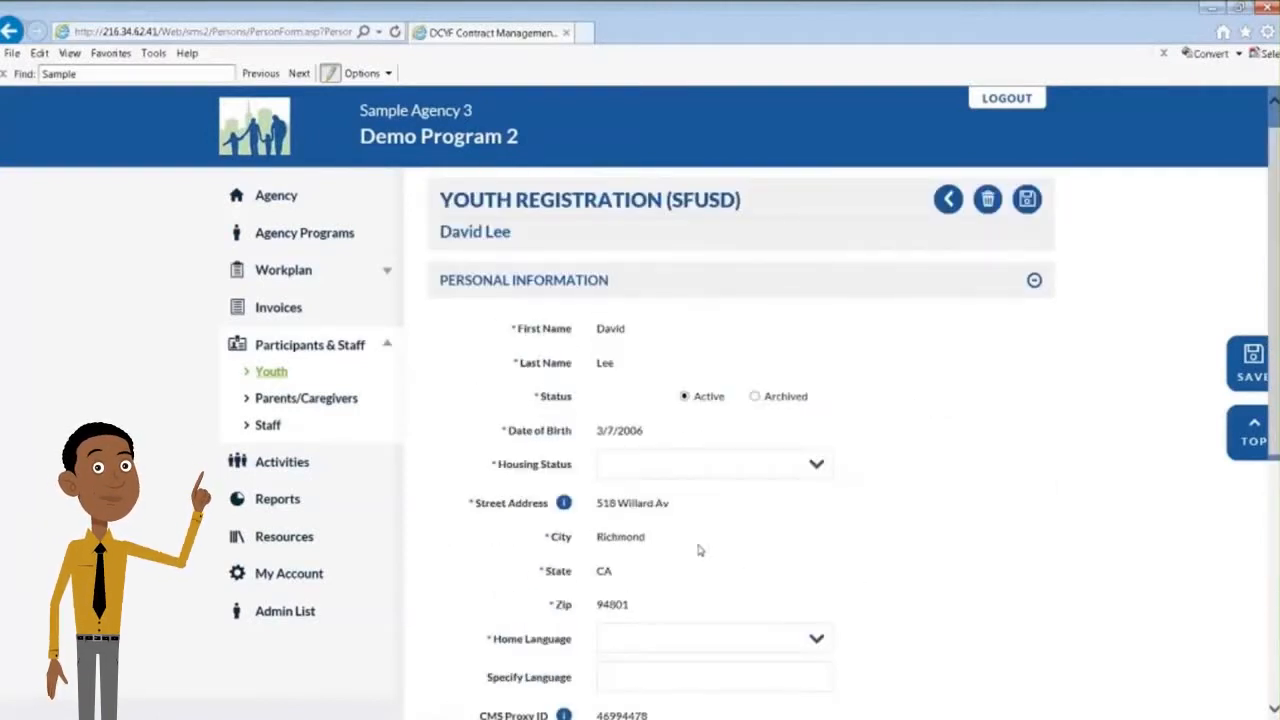
Set the youth's housing status to Permanent/Stable Housing and home language to English
{"action": "left_click", "coordinate": [685, 467]}
{"action": "left_click", "coordinate": [685, 506]}
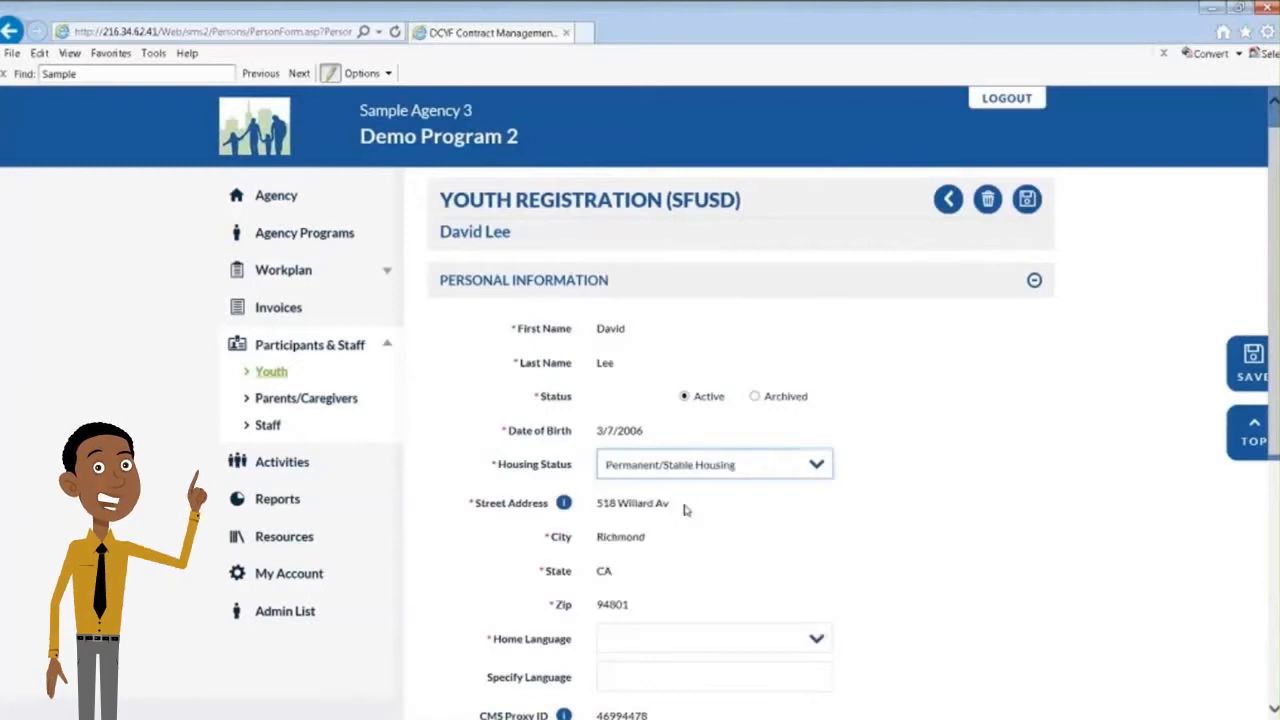
{"action": "left_click", "coordinate": [705, 645]}
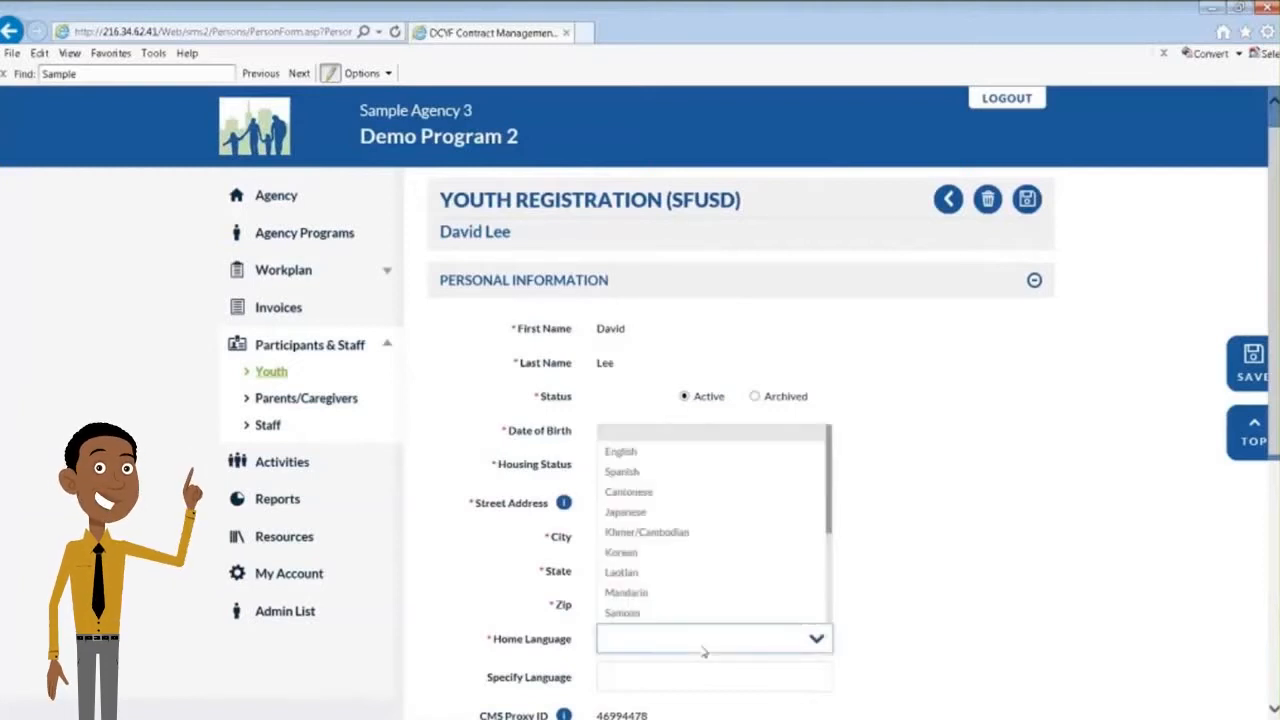
{"action": "left_click", "coordinate": [665, 457]}
Fill in the demographics with race/ethnicity Asian - Chinese, gender Male, and Gay/Lesbian/Bisexual Unspecified
{"action": "scroll", "coordinate": [871, 509], "scroll_direction": "down", "scroll_amount": 3}
{"action": "left_click", "coordinate": [660, 517]}
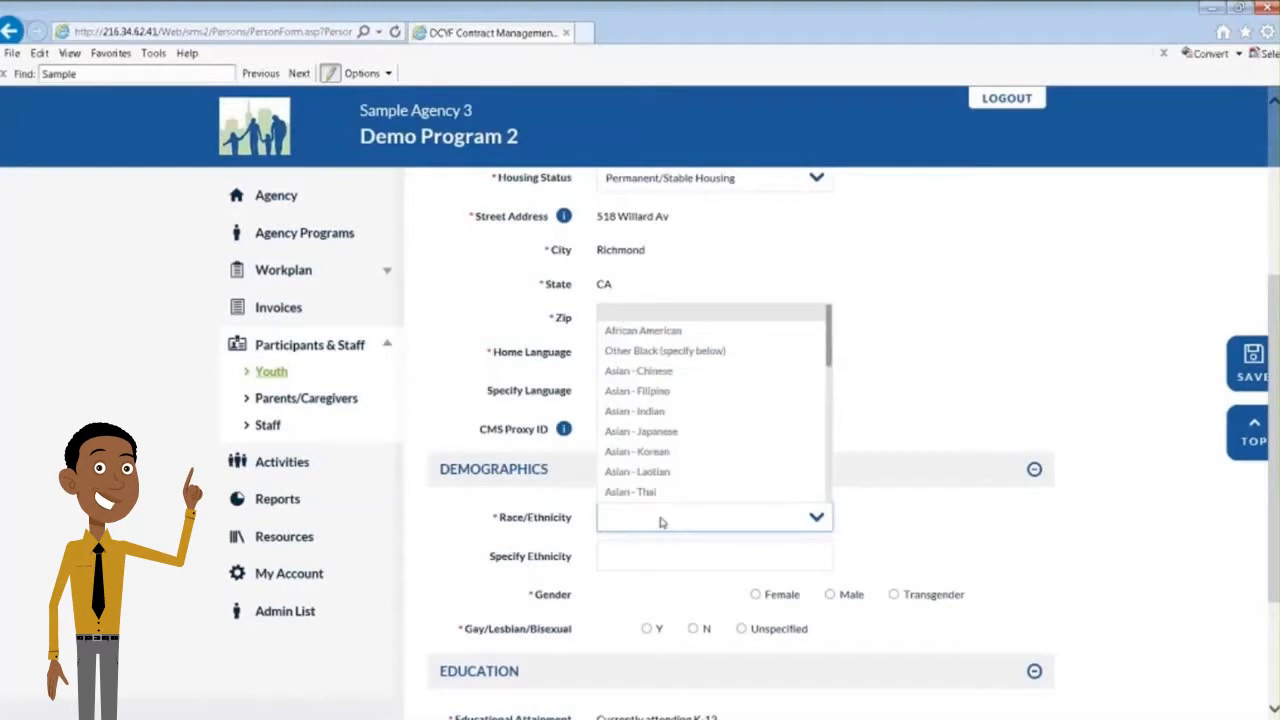
{"action": "left_click", "coordinate": [658, 380]}
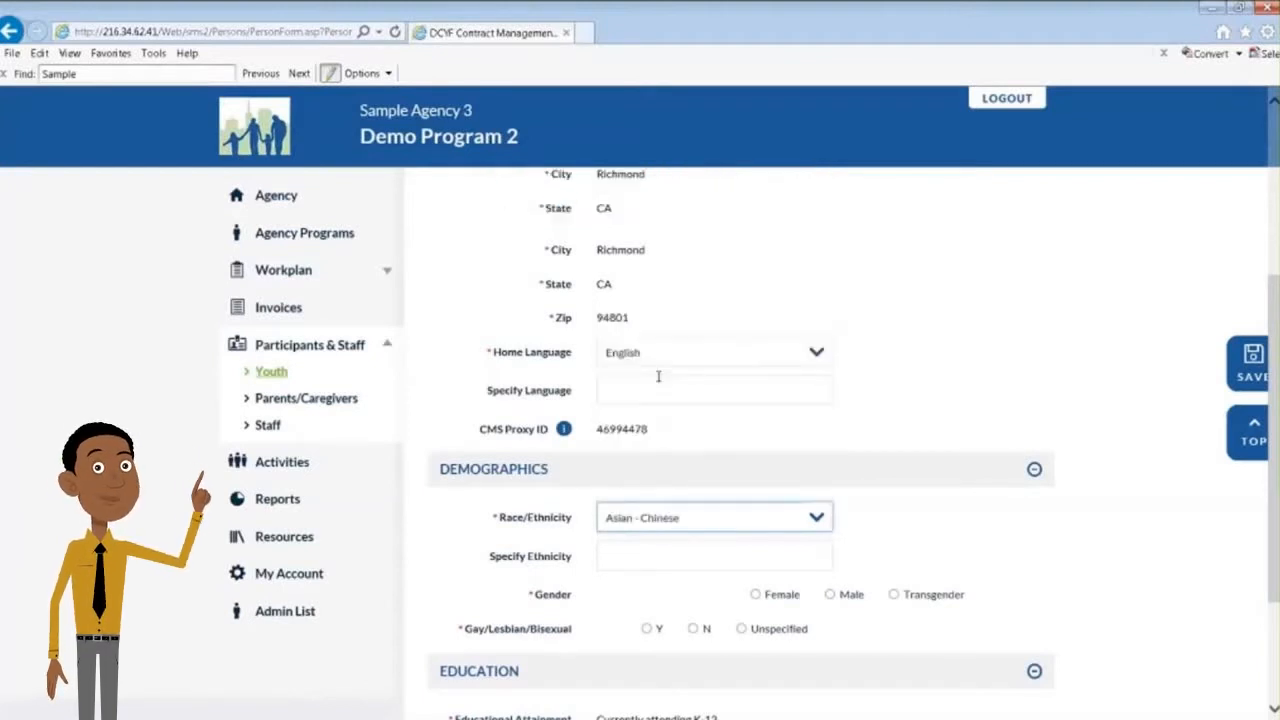
{"action": "scroll", "coordinate": [657, 374], "scroll_direction": "down", "scroll_amount": 2}
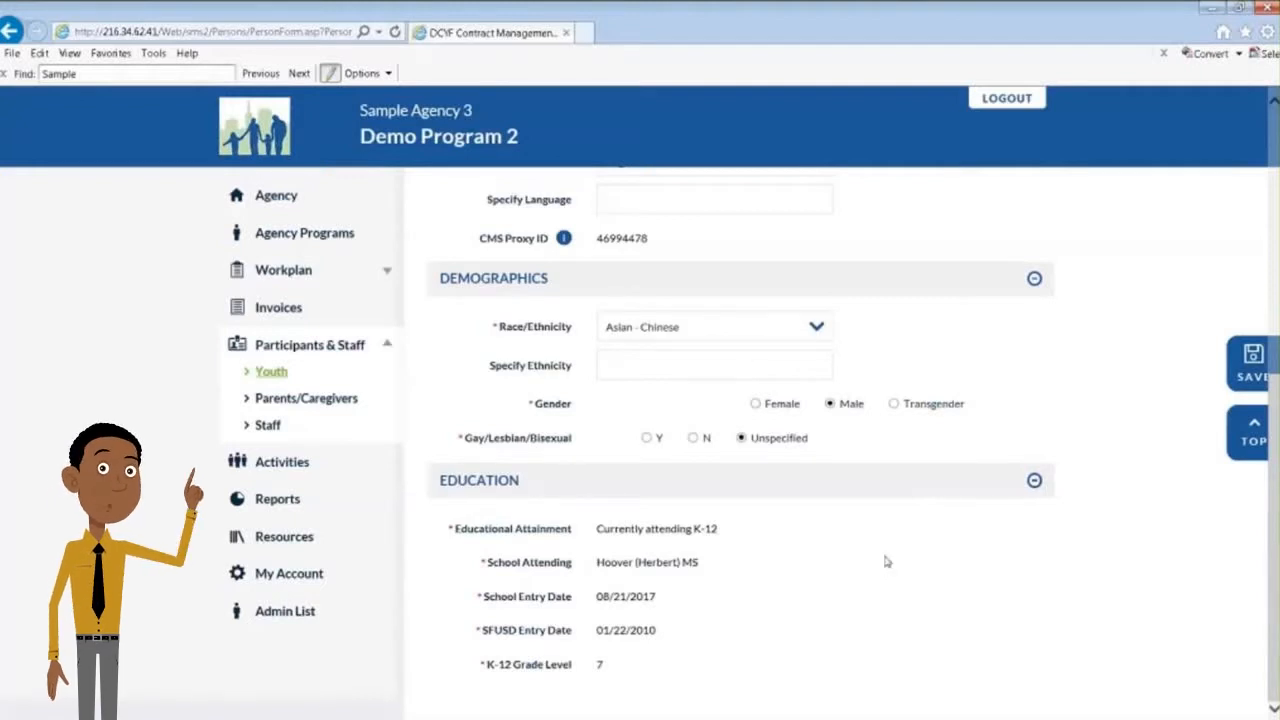
Review the completed SFUSD youth registration form, save it, and check the agency youth list
{"action": "scroll", "coordinate": [885, 562], "scroll_direction": "up", "scroll_amount": 5}
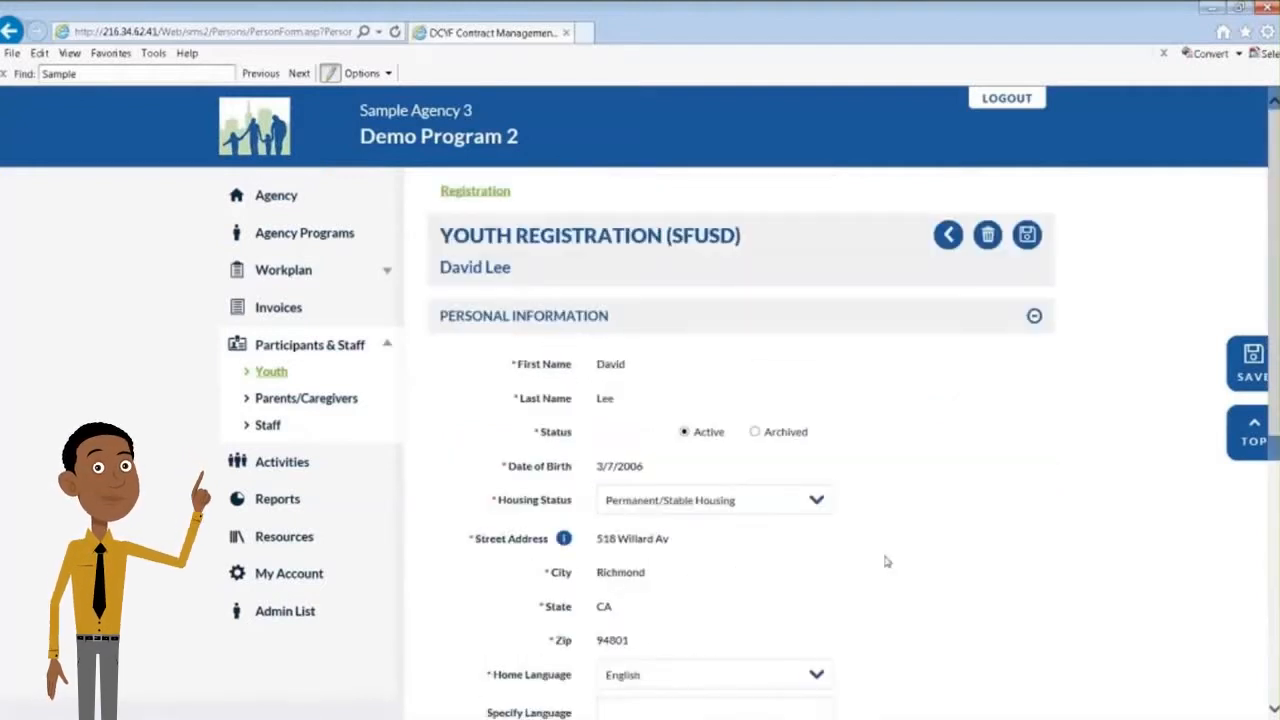
{"action": "scroll", "coordinate": [1045, 434], "scroll_direction": "down", "scroll_amount": 5}
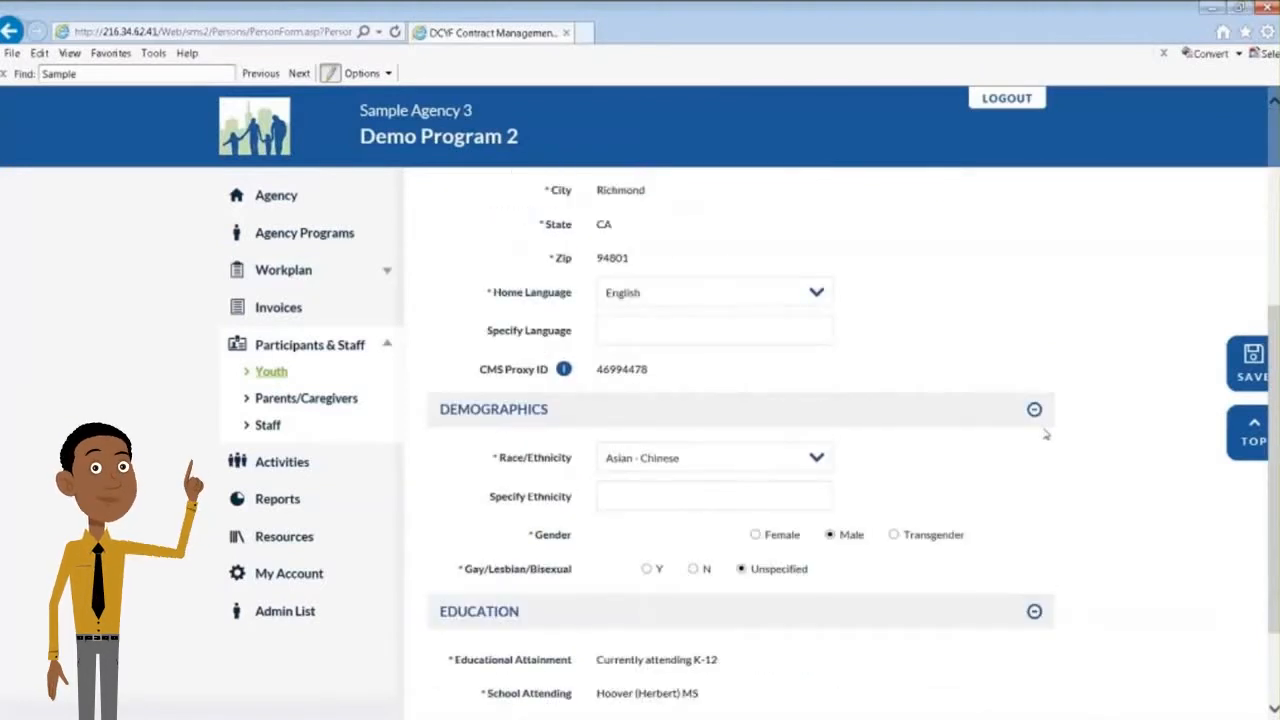
{"action": "scroll", "coordinate": [1045, 434], "scroll_direction": "down", "scroll_amount": 1}
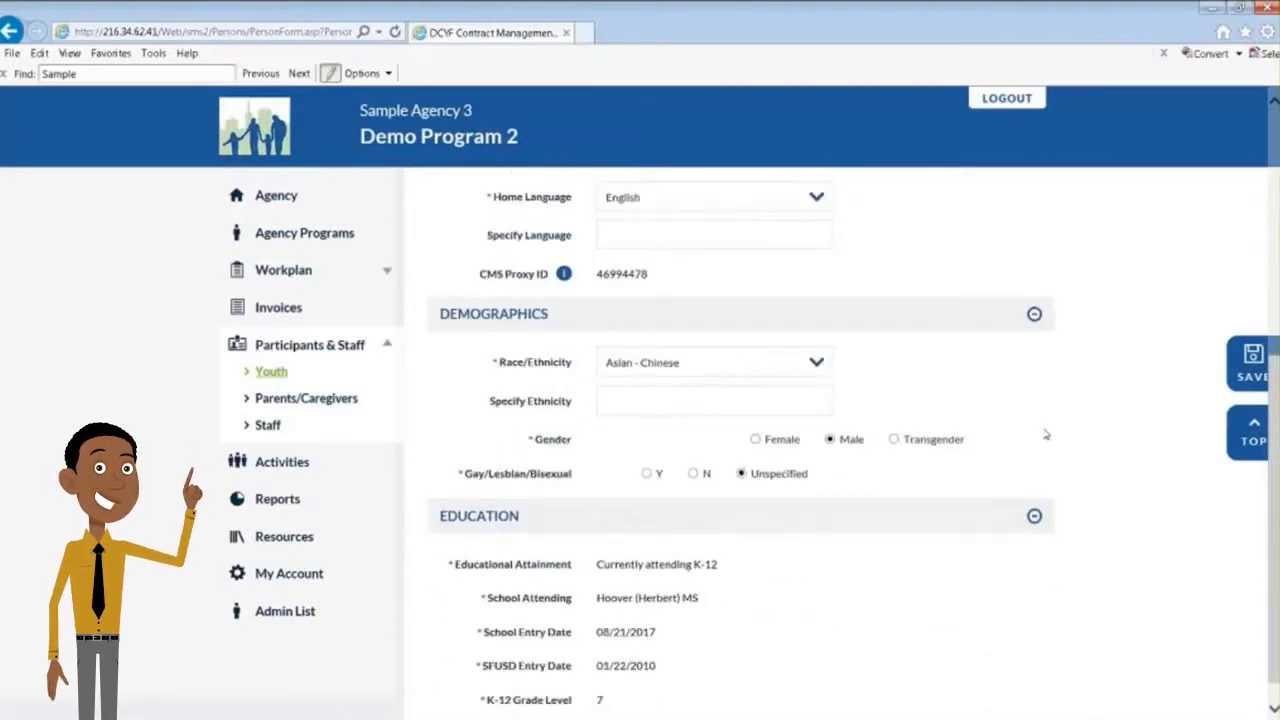
{"action": "scroll", "coordinate": [1045, 434], "scroll_direction": "up", "scroll_amount": 5}
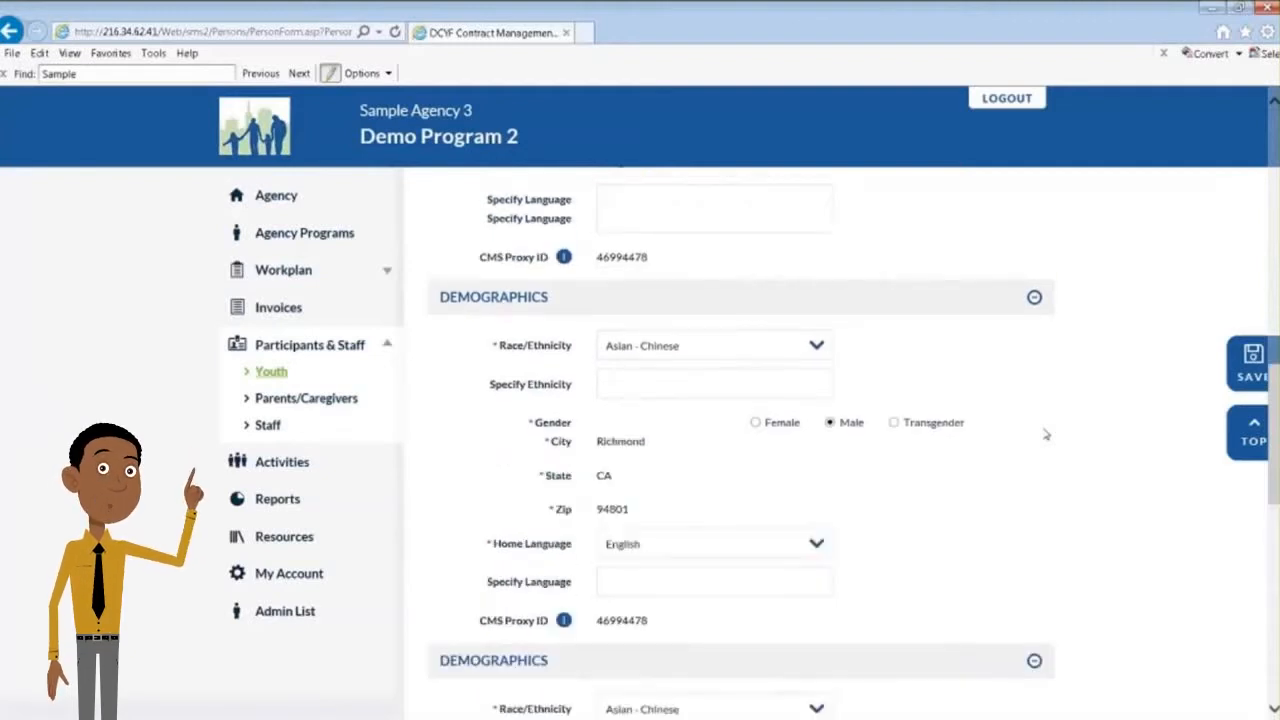
{"action": "scroll", "coordinate": [1045, 434], "scroll_direction": "up", "scroll_amount": 1}
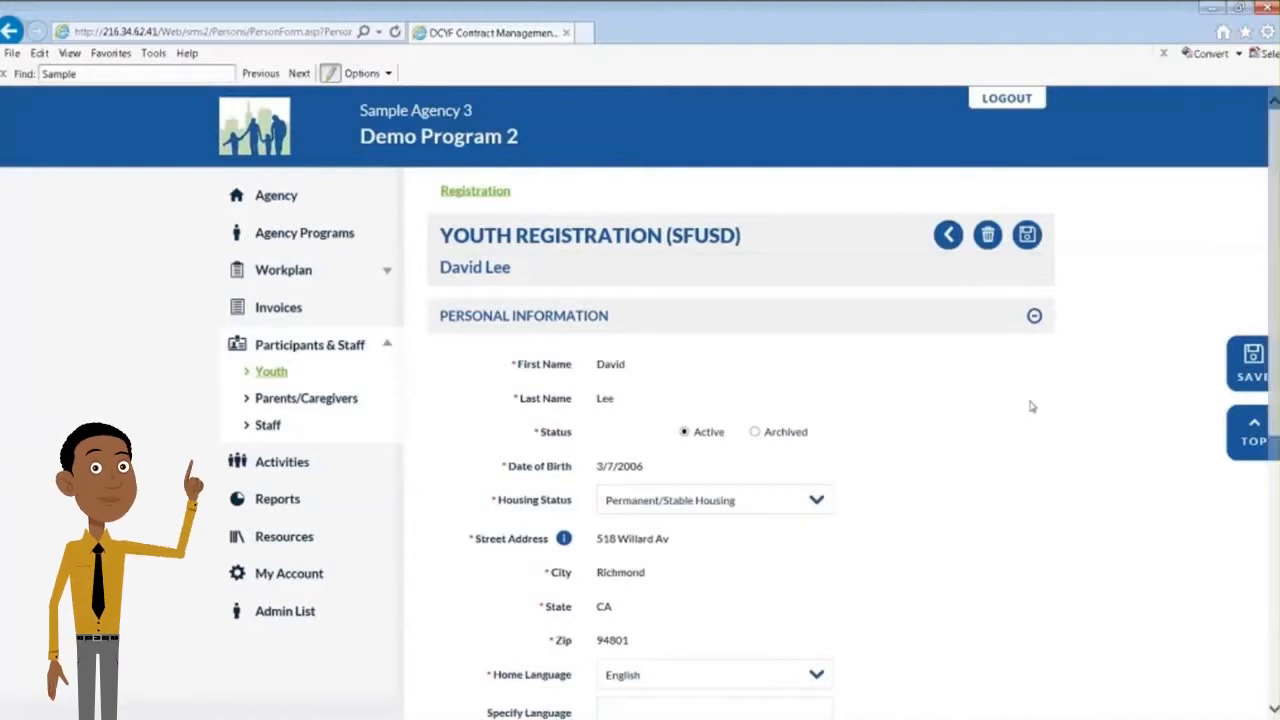
{"action": "left_click", "coordinate": [1030, 240]}
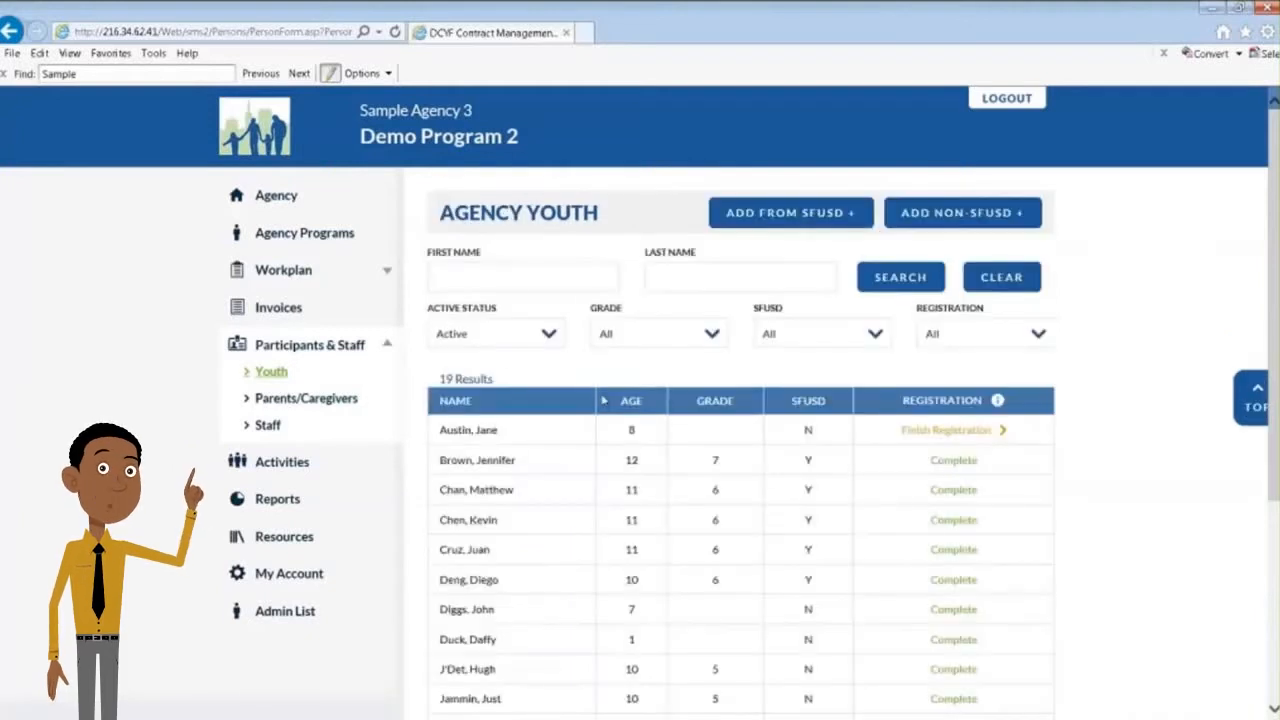
{"action": "scroll", "coordinate": [451, 486], "scroll_direction": "down", "scroll_amount": 1}
{"action": "scroll", "coordinate": [453, 485], "scroll_direction": "up", "scroll_amount": 1}
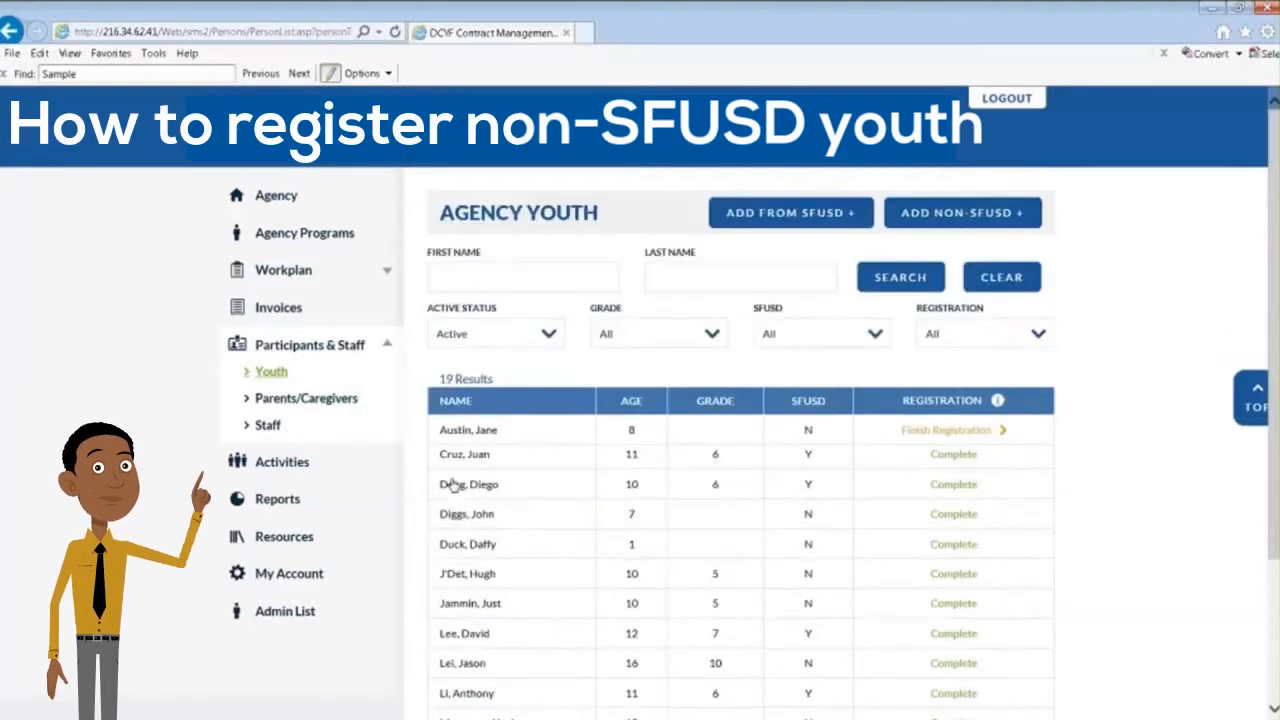
Start adding a non-SFUSD student and enter the youth's first and last name
{"action": "left_click", "coordinate": [940, 222]}
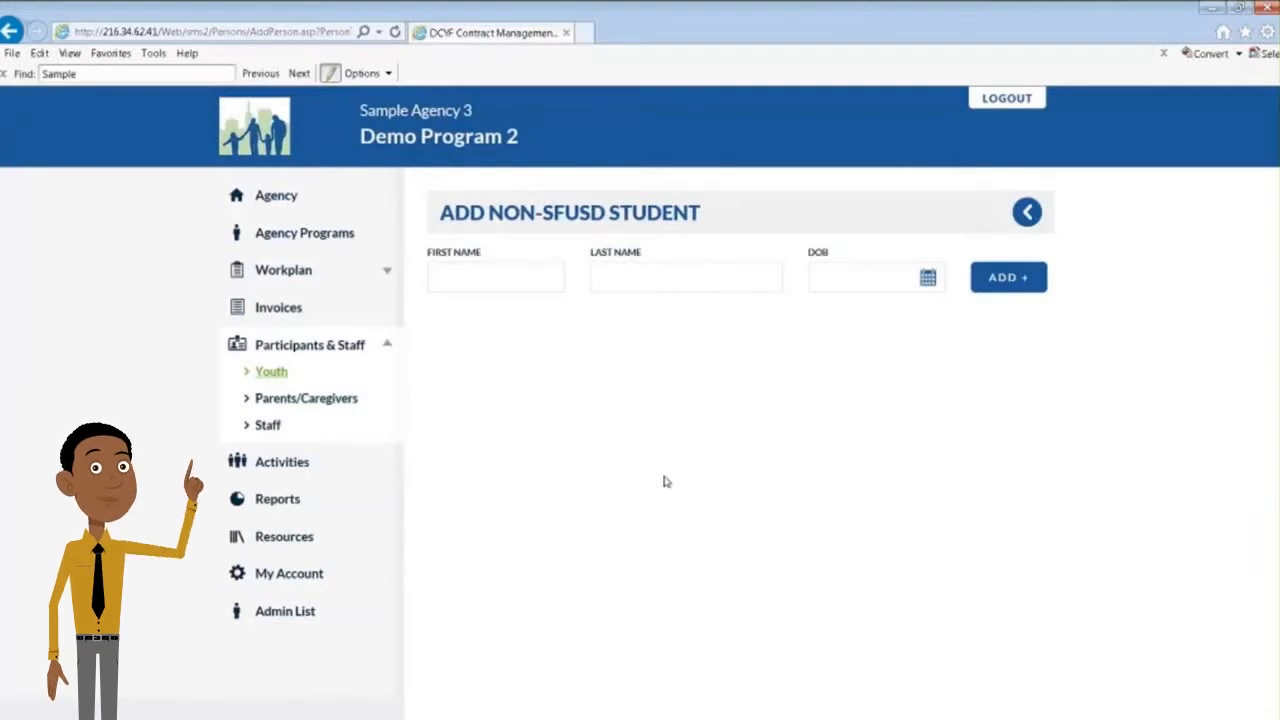
{"action": "left_click", "coordinate": [489, 276]}
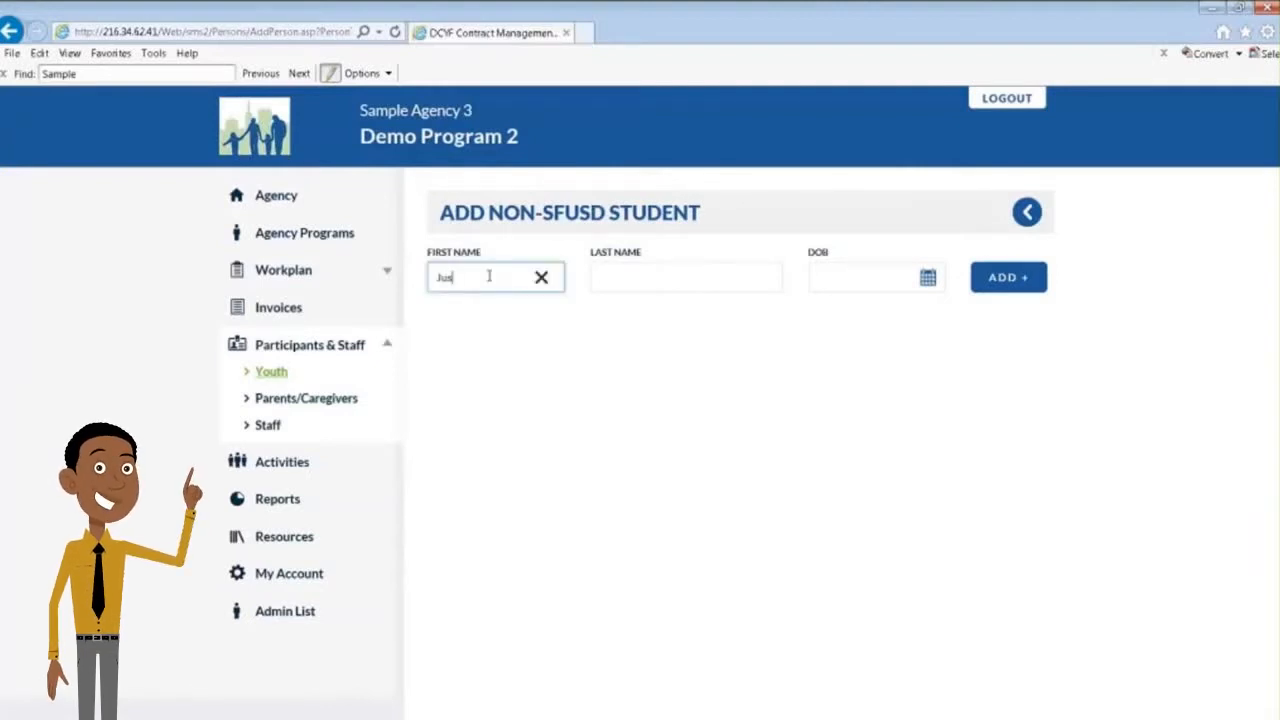
{"action": "key", "text": "Tab"}
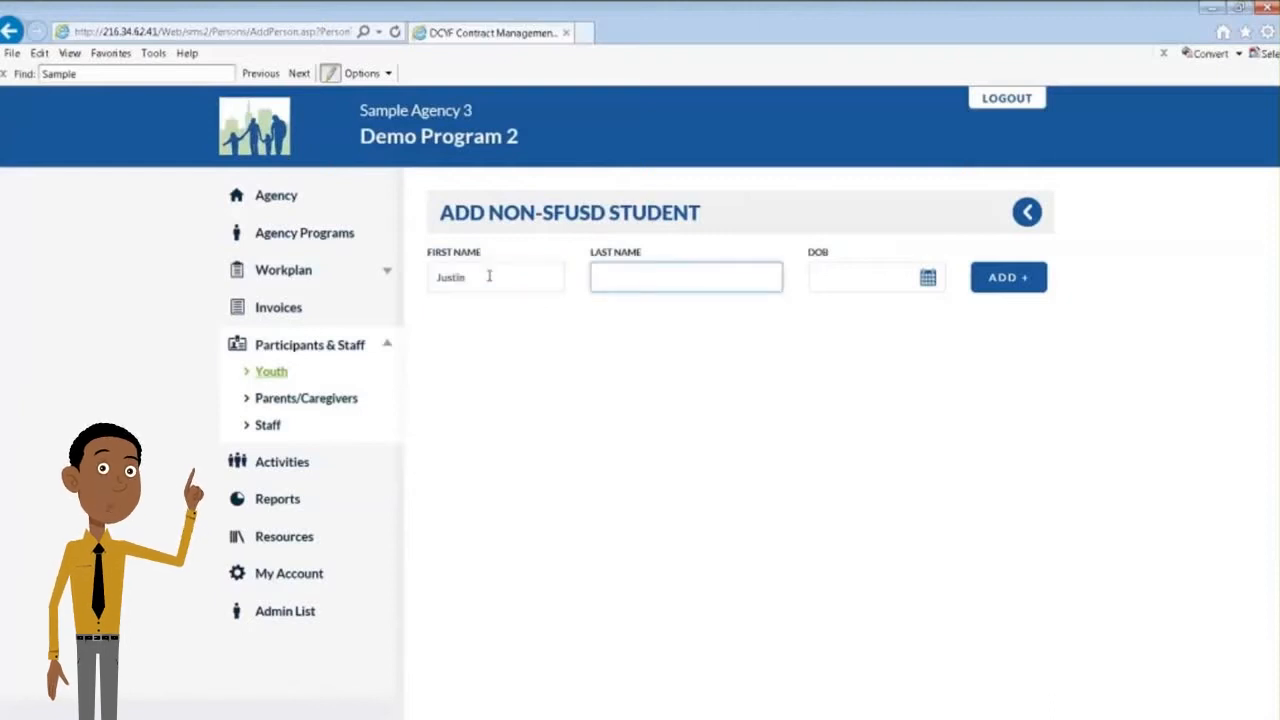
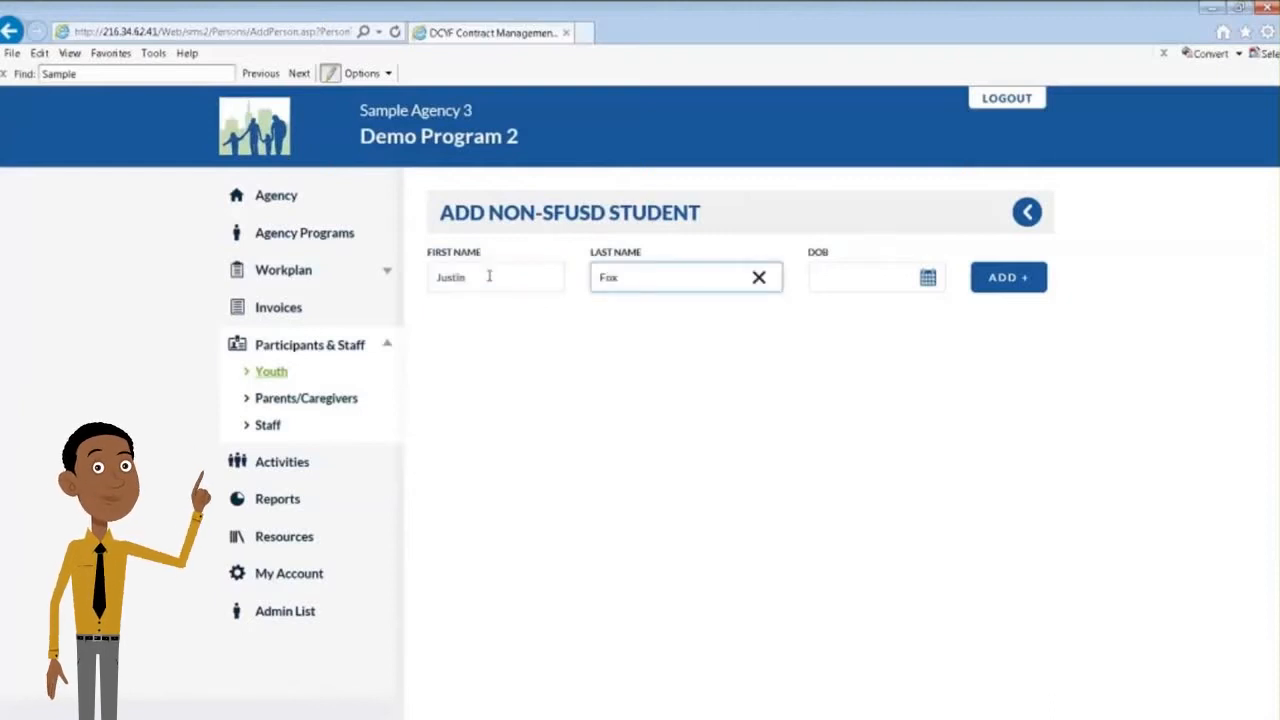
{"action": "key", "text": "Tab"}
Enter the non-SFUSD student's date of birth and add the student to open the registration form
{"action": "left_click", "coordinate": [835, 277]}
{"action": "type", "text": "10"}
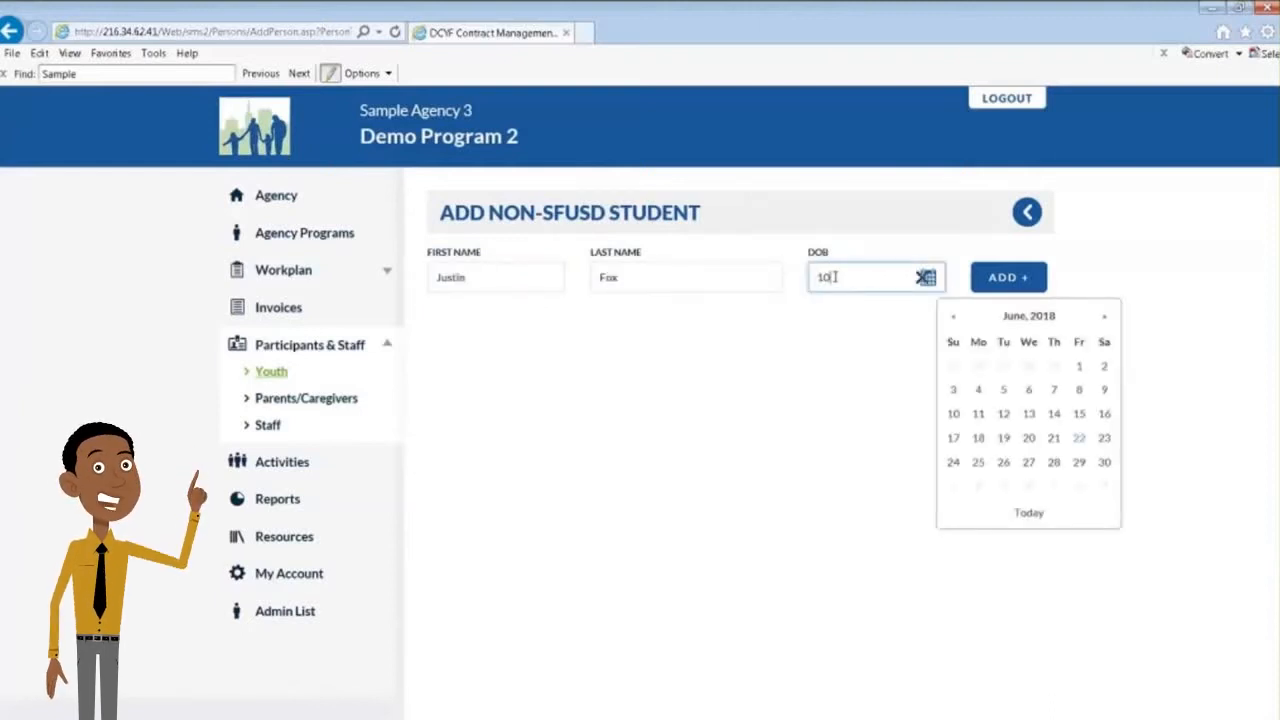
{"action": "type", "text": "/1/"}
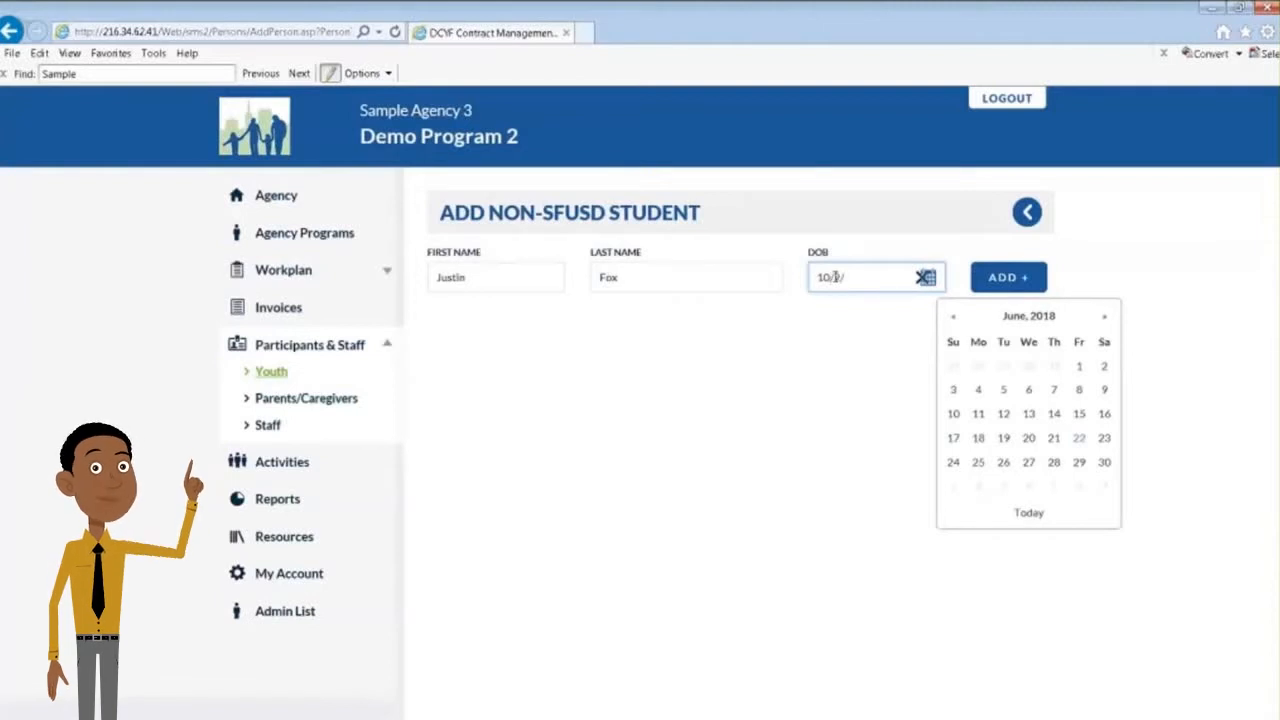
{"action": "type", "text": "200"}
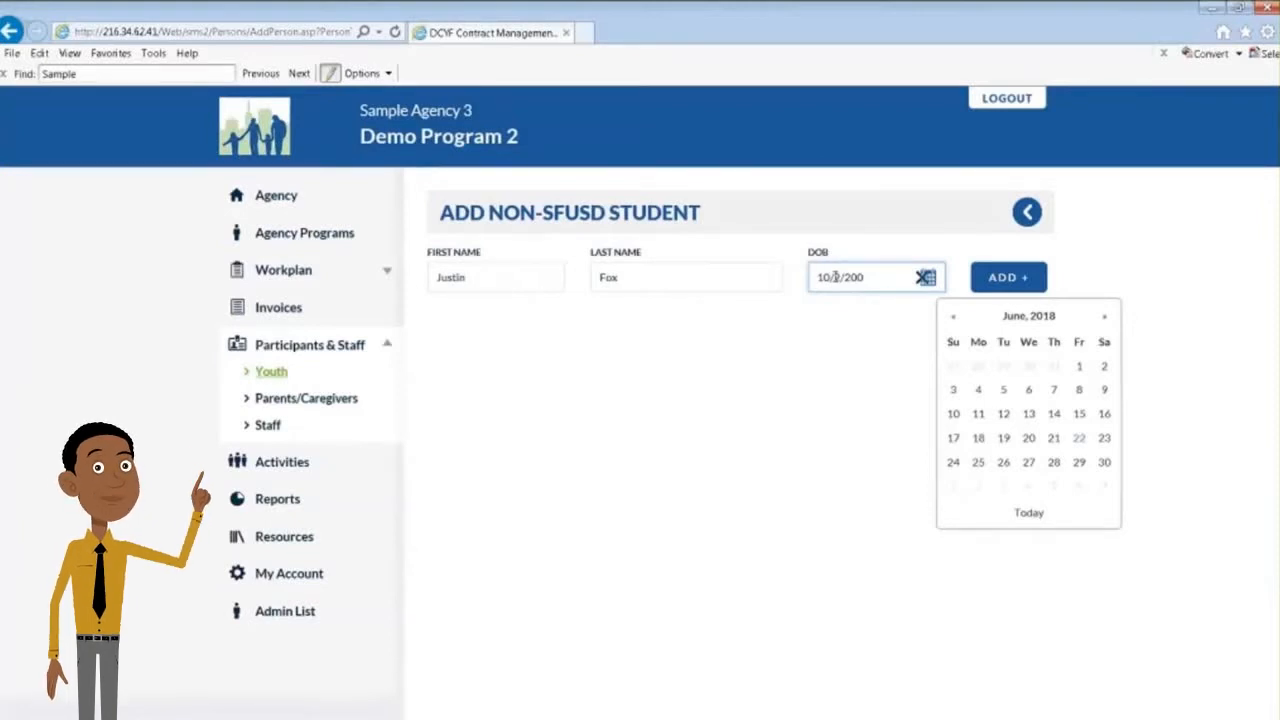
{"action": "type", "text": "0"}
{"action": "left_click", "coordinate": [836, 416]}
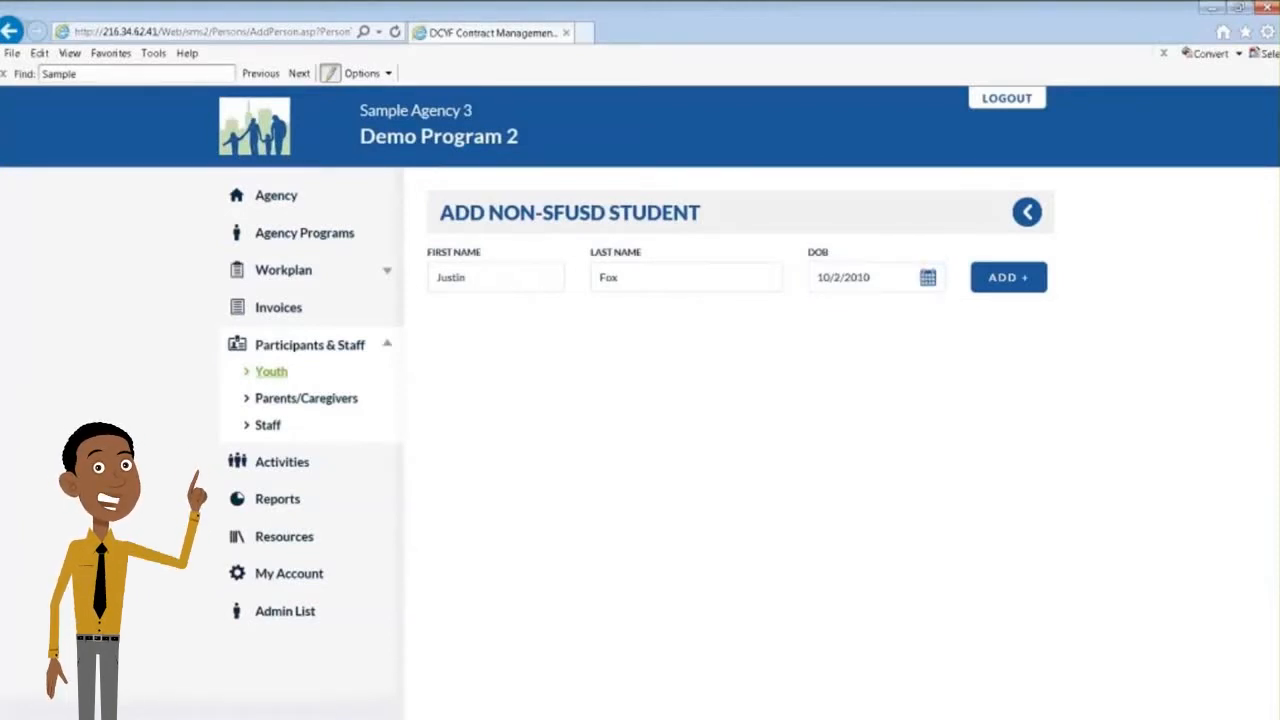
{"action": "left_click", "coordinate": [1007, 279]}
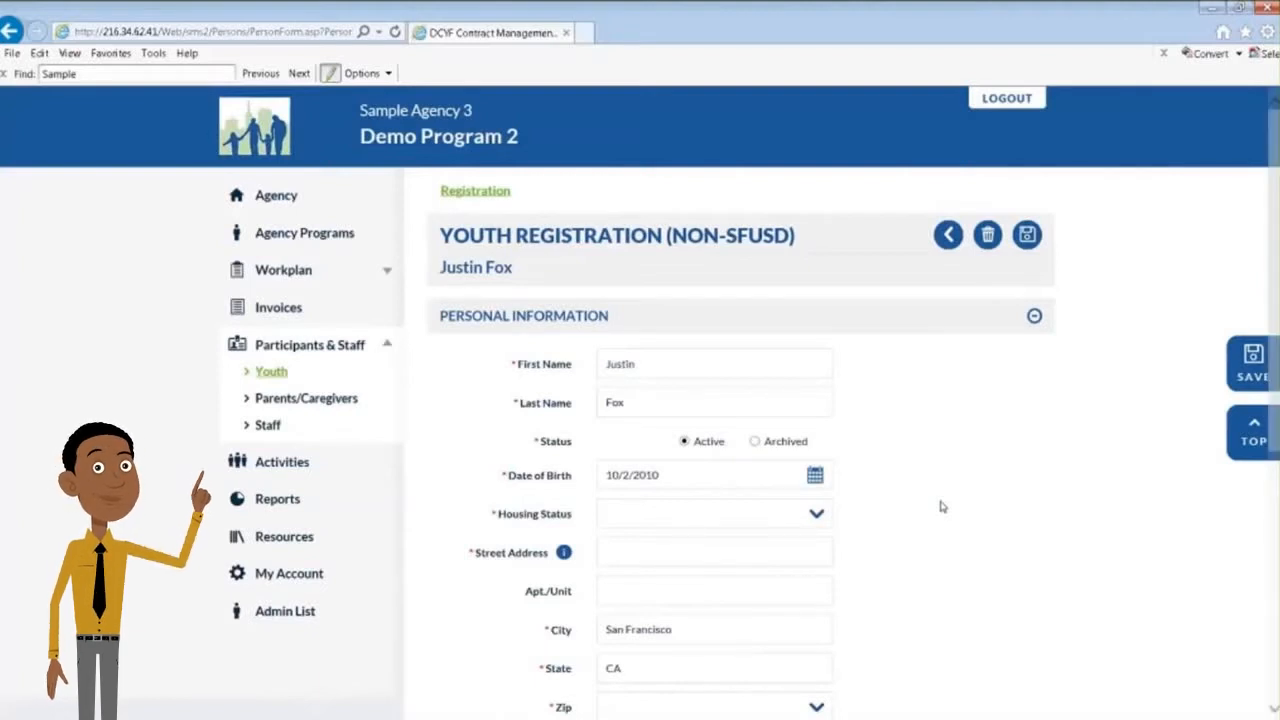
Set the housing status to Permanent/Stable Housing and enter the youth's street address, keeping the prefilled city and state
{"action": "left_click", "coordinate": [716, 514]}
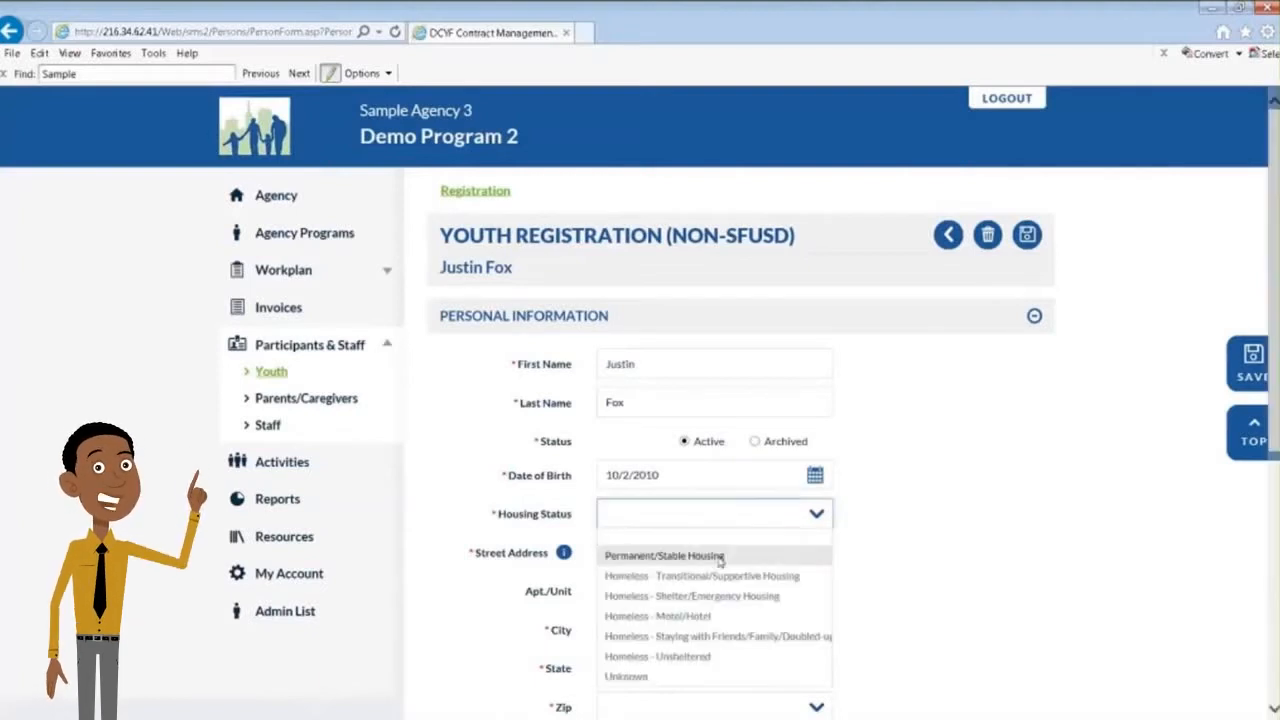
{"action": "left_click", "coordinate": [718, 557]}
{"action": "left_click", "coordinate": [681, 555]}
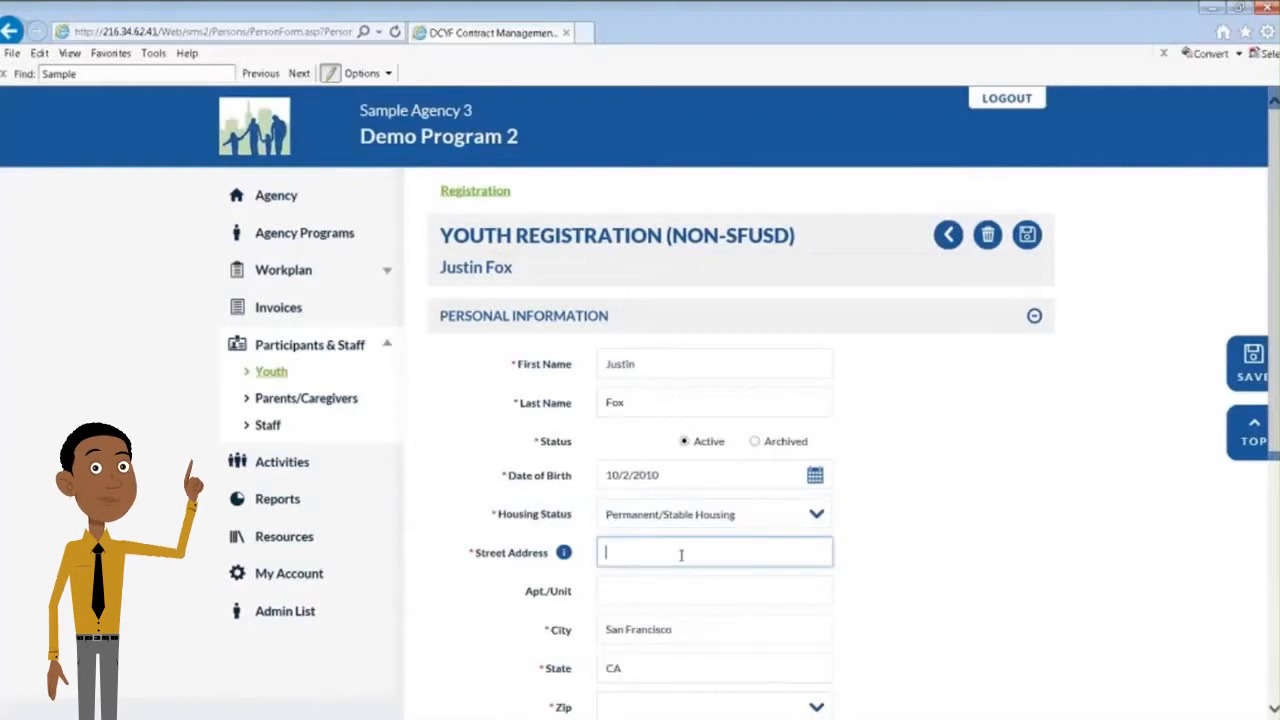
{"action": "type", "text": "12"}
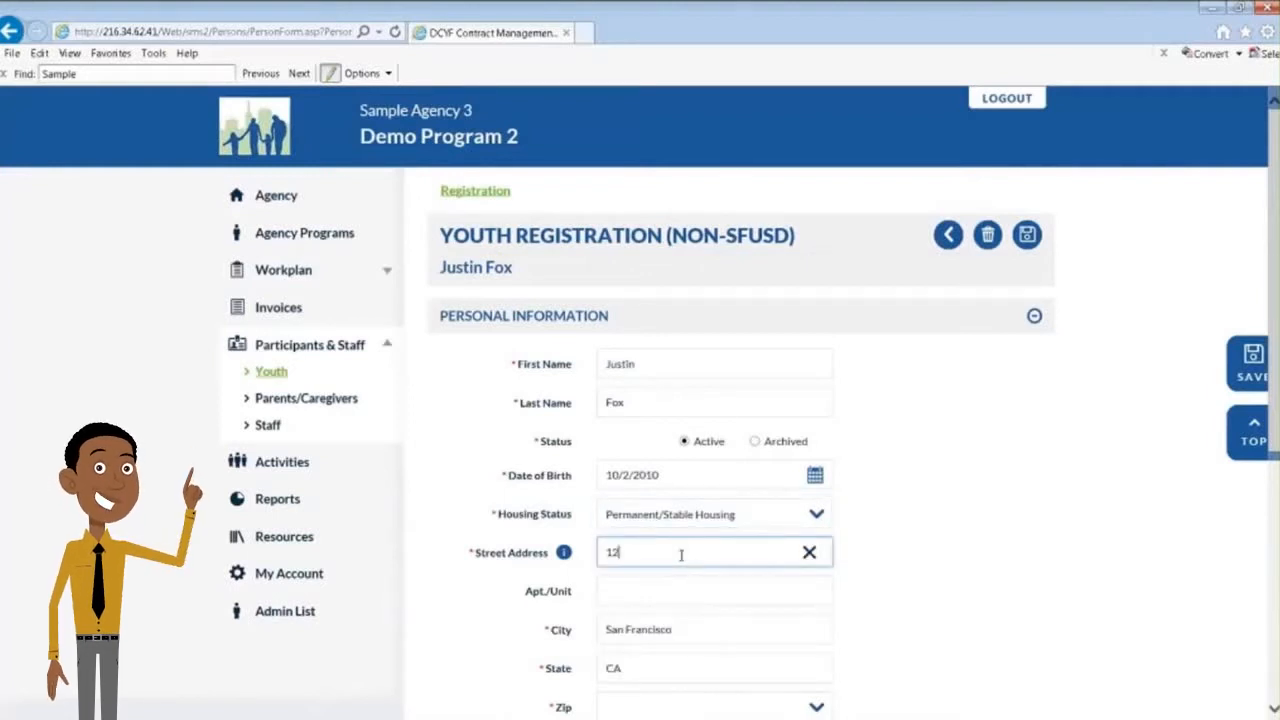
{"action": "type", "text": "34 Wherever"}
{"action": "key", "text": "Tab"}
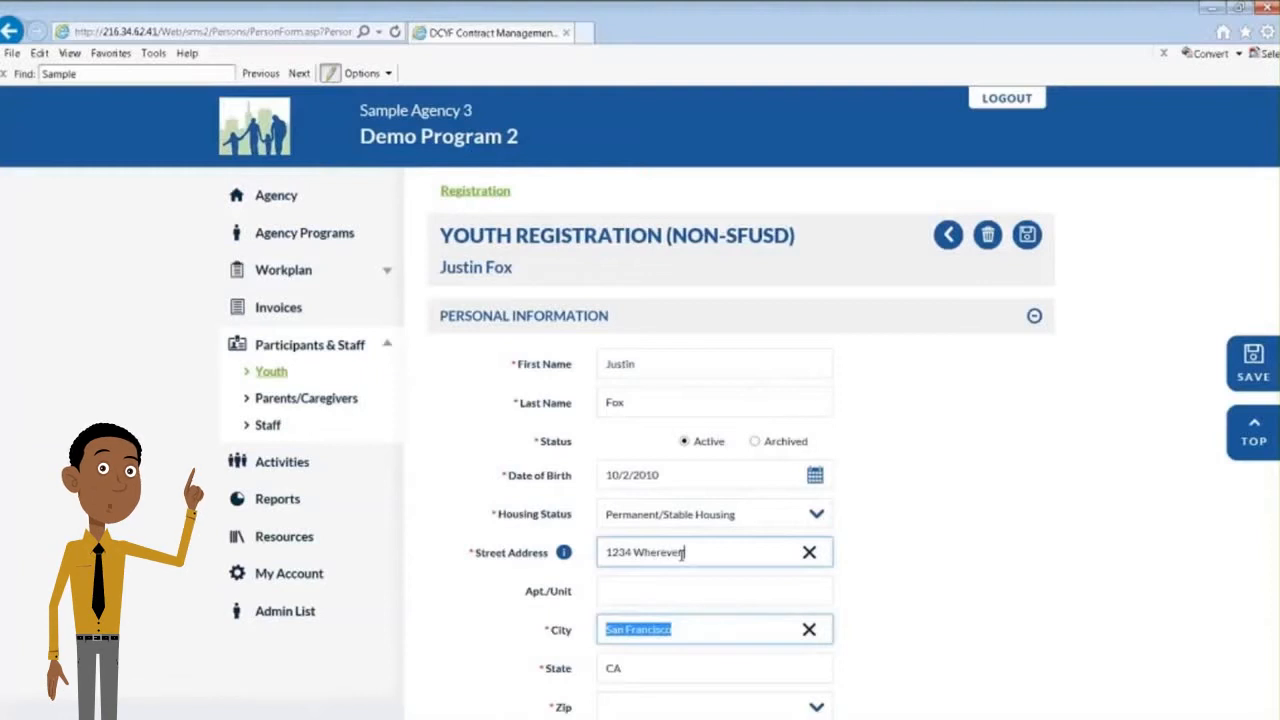
{"action": "type", "text": "Way"}
{"action": "key", "text": "Tab"}
{"action": "key", "text": "Tab"}
{"action": "key", "text": "Tab"}
{"action": "key", "text": "Tab"}
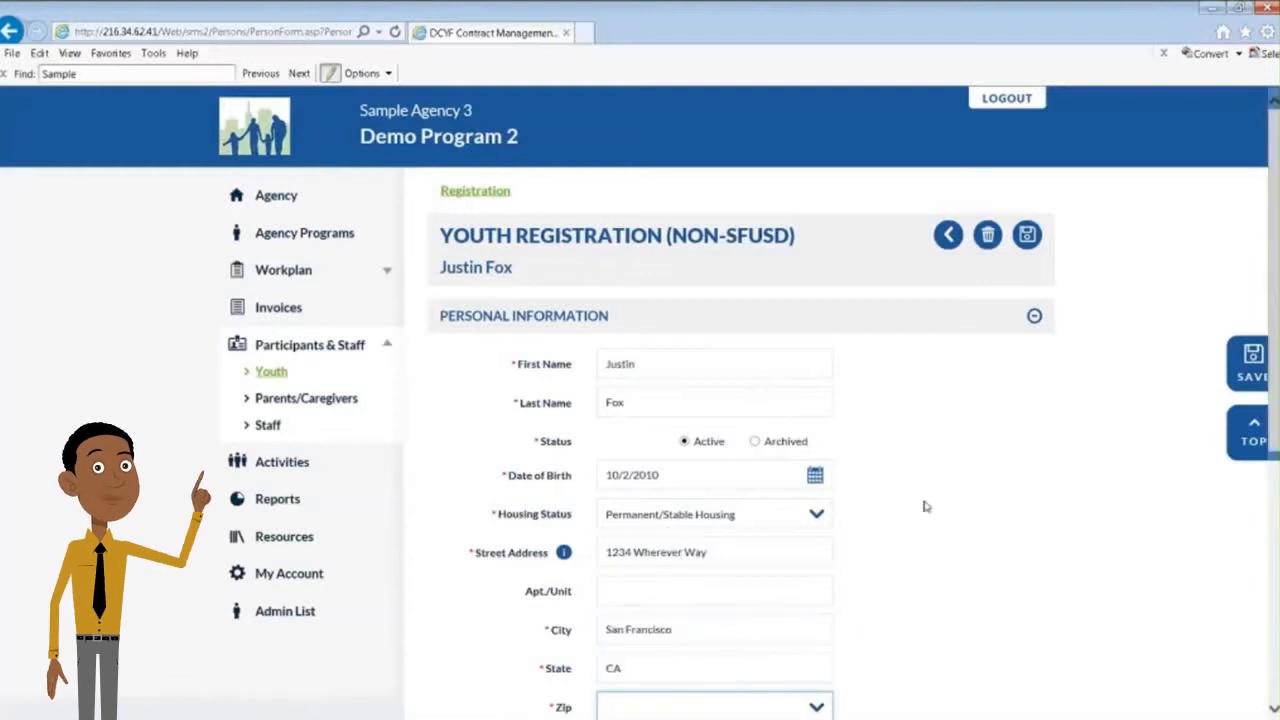
Choose the youth's ZIP code and set the home language to English
{"action": "scroll", "coordinate": [940, 625], "scroll_direction": "down", "scroll_amount": 2}
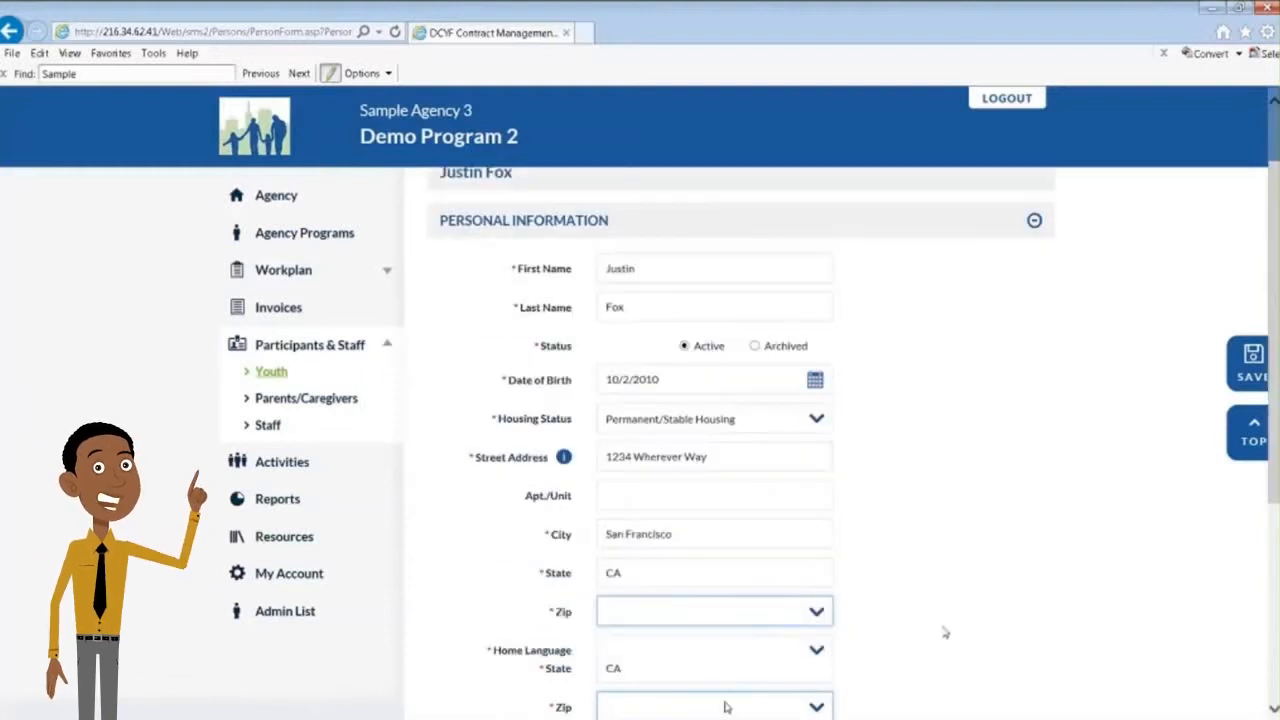
{"action": "left_click", "coordinate": [730, 518]}
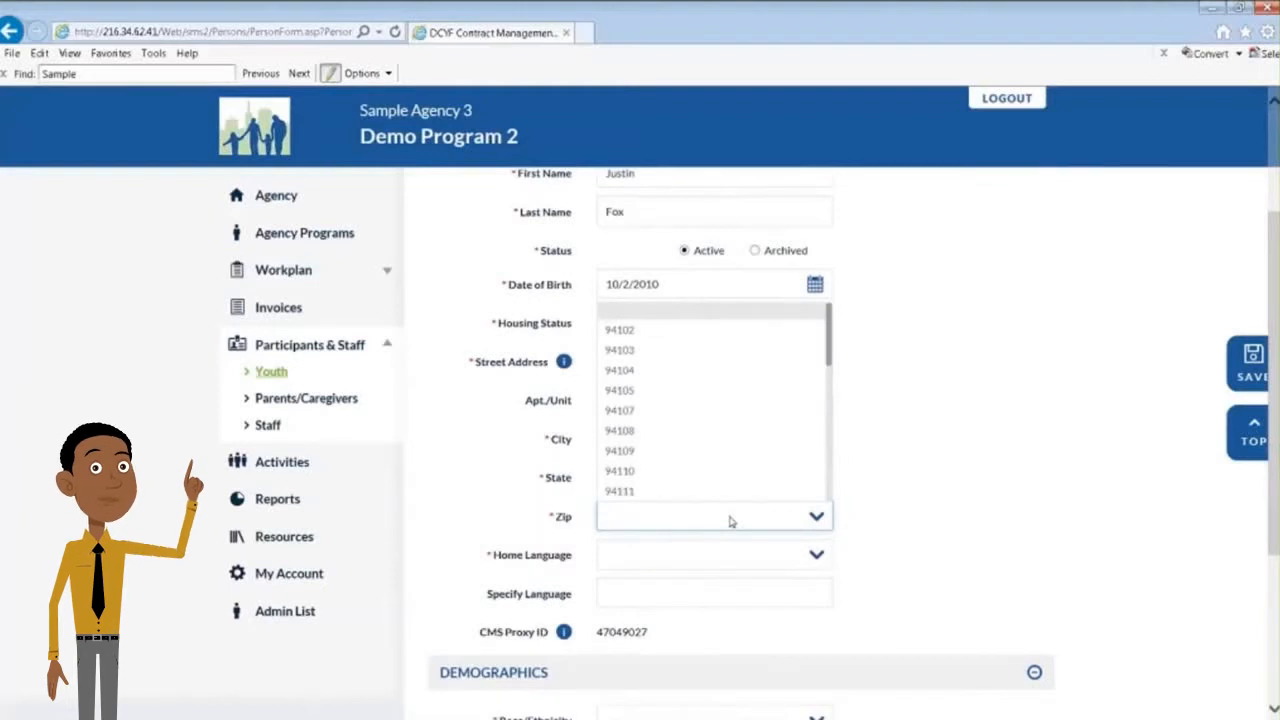
{"action": "left_click", "coordinate": [700, 443]}
{"action": "left_click", "coordinate": [700, 558]}
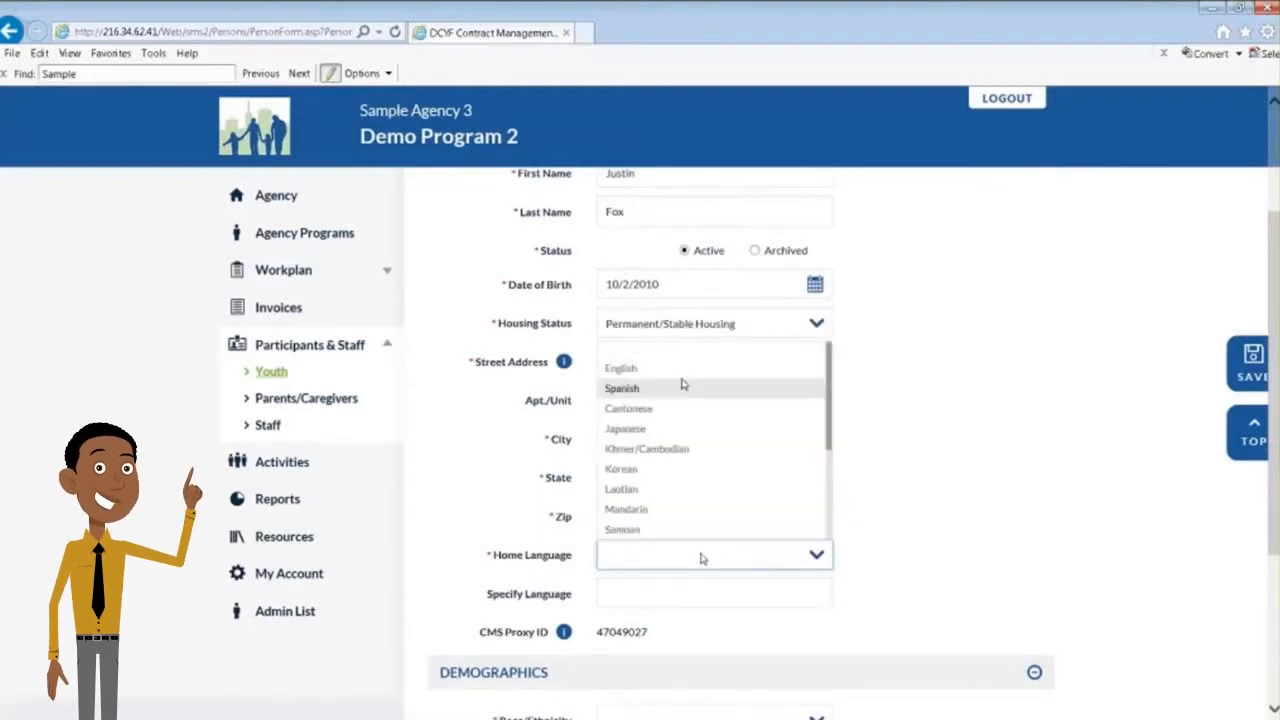
{"action": "left_click", "coordinate": [680, 368]}
Fill in the demographics with race/ethnicity African American, gender Male, and Gay/Lesbian/Bisexual Unspecified
{"action": "scroll", "coordinate": [971, 486], "scroll_direction": "down", "scroll_amount": 2}
{"action": "left_click", "coordinate": [685, 542]}
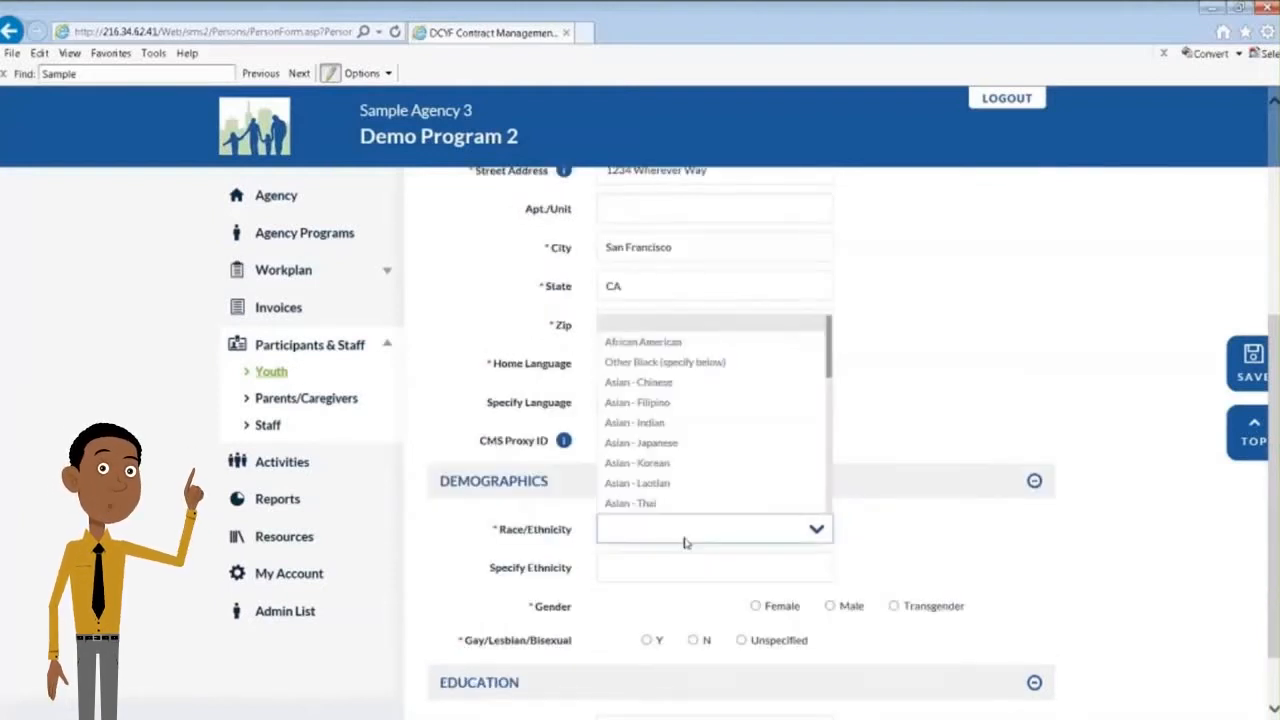
{"action": "left_click", "coordinate": [643, 342]}
{"action": "scroll", "coordinate": [822, 545], "scroll_direction": "down", "scroll_amount": 1}
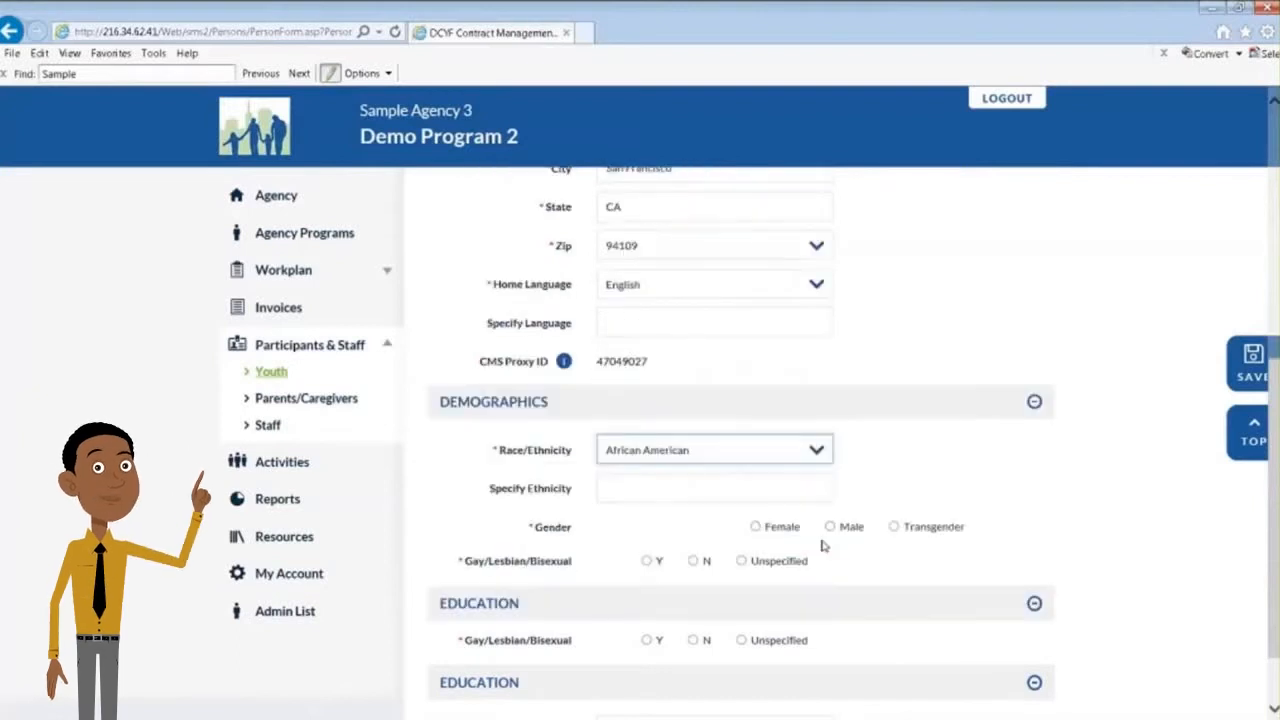
{"action": "left_click", "coordinate": [832, 527]}
{"action": "left_click", "coordinate": [741, 561]}
{"action": "left_click", "coordinate": [833, 527]}
Fill in the education section with Currently attending K-12, school Attends School Outside SF, and K-12 grade level 10
{"action": "left_click", "coordinate": [733, 652]}
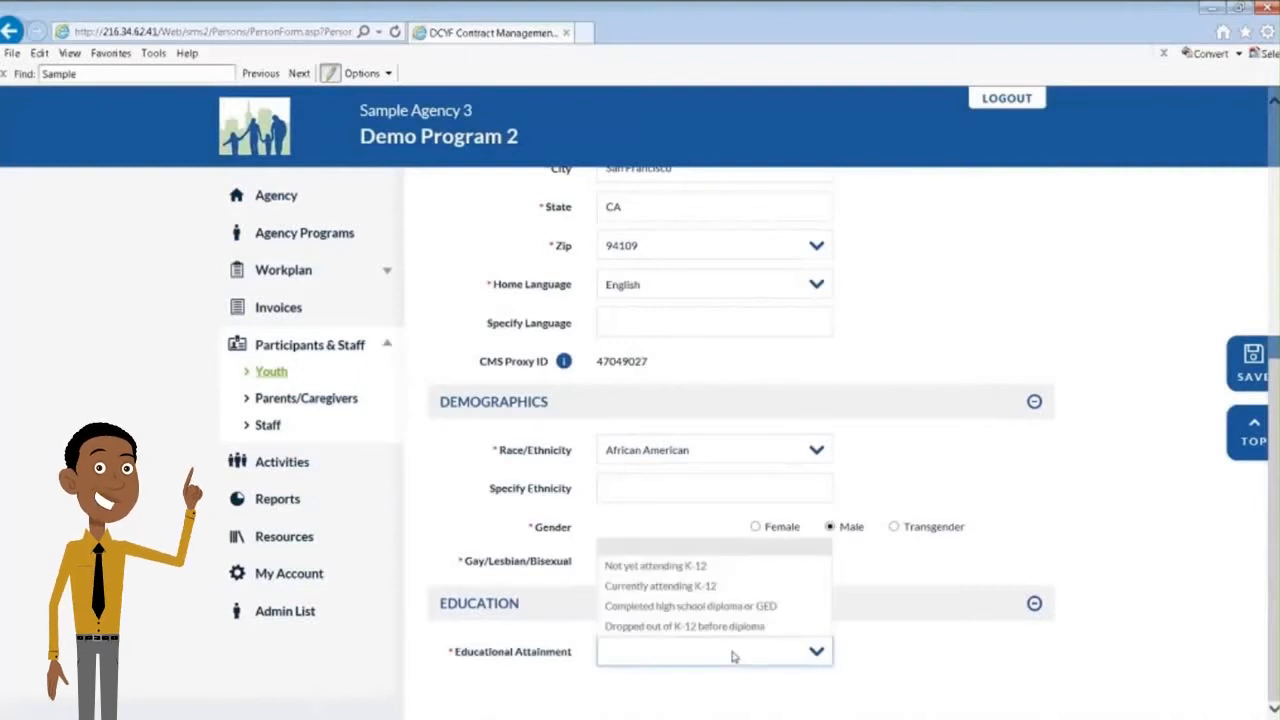
{"action": "left_click", "coordinate": [660, 586]}
{"action": "scroll", "coordinate": [927, 625], "scroll_direction": "down", "scroll_amount": 1}
{"action": "left_click", "coordinate": [693, 613]}
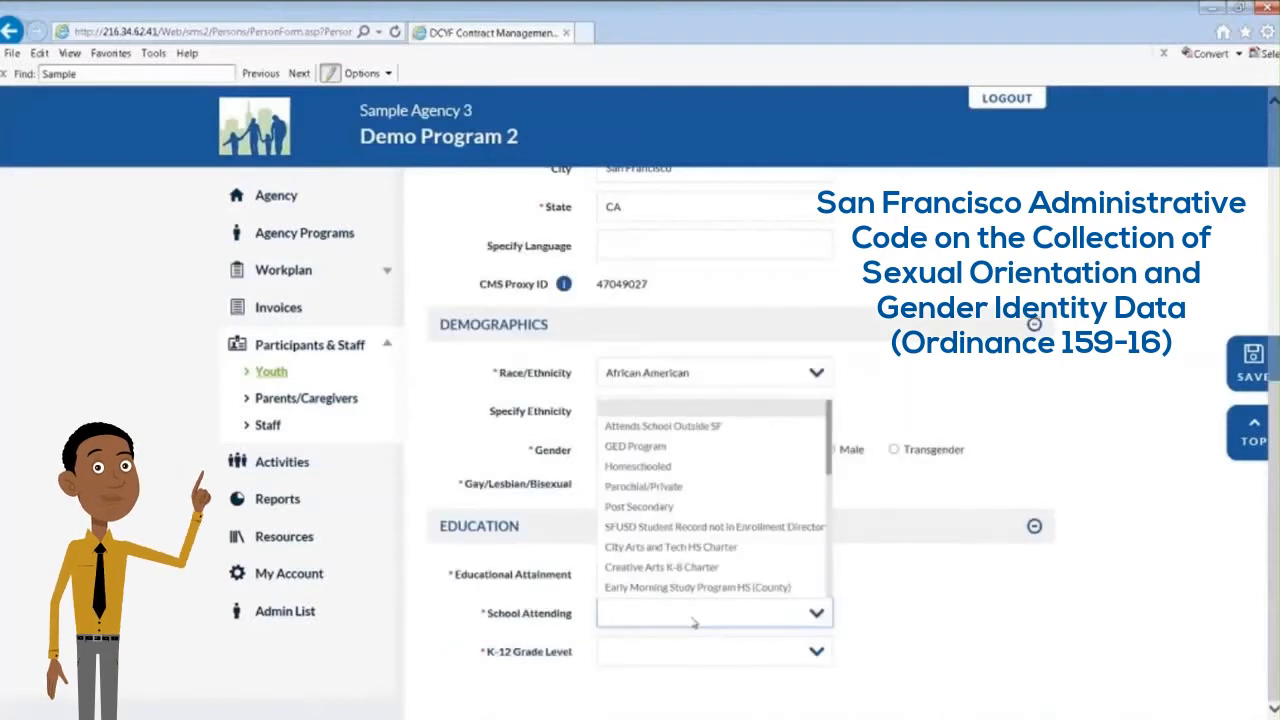
{"action": "left_click", "coordinate": [697, 428]}
{"action": "left_click", "coordinate": [722, 651]}
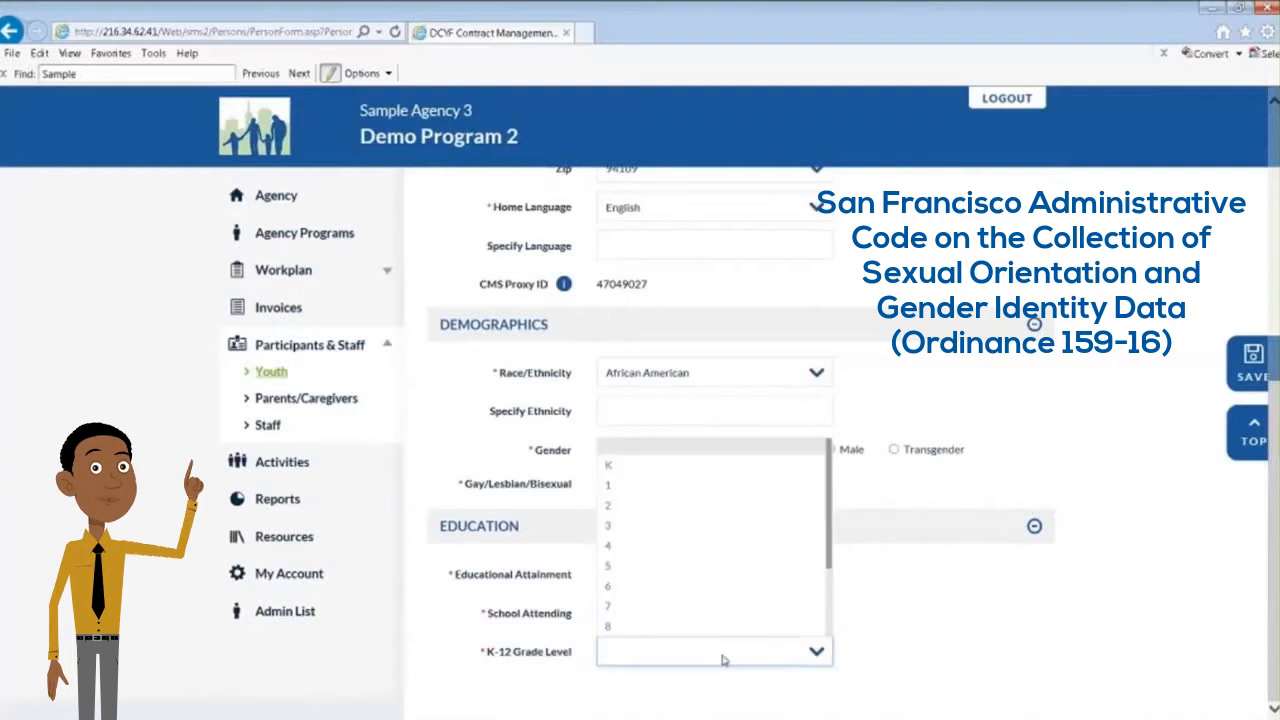
{"action": "scroll", "coordinate": [694, 606], "scroll_direction": "down", "scroll_amount": 2}
{"action": "left_click", "coordinate": [694, 606]}
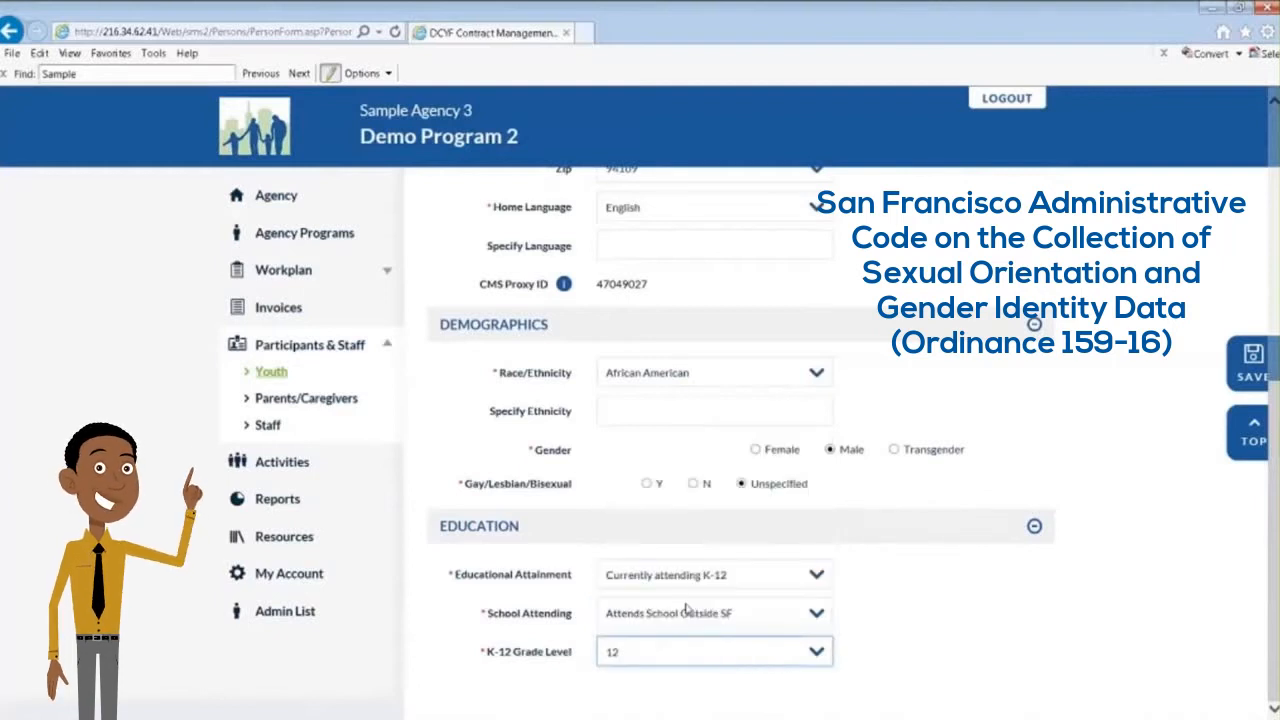
{"action": "left_click", "coordinate": [690, 651]}
{"action": "left_click", "coordinate": [680, 587]}
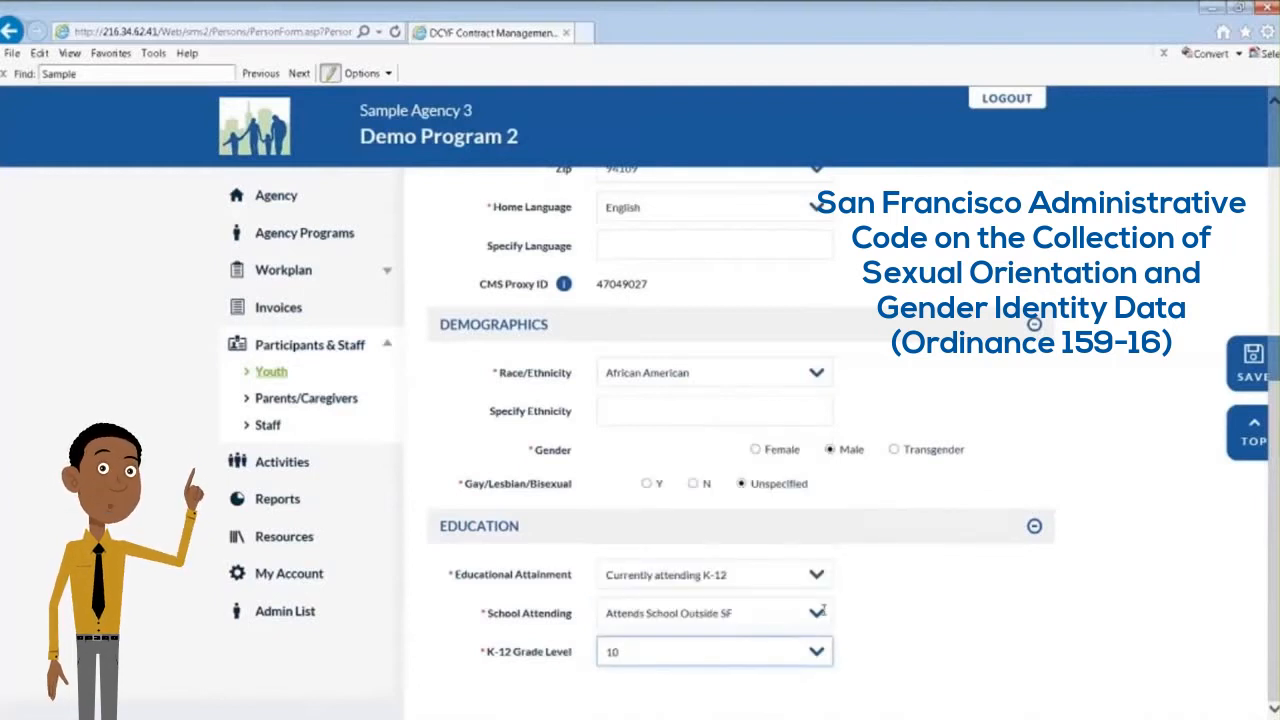
Save the non-SFUSD youth registration and check the youth's entry in the agency youth list
{"action": "scroll", "coordinate": [1137, 577], "scroll_direction": "up", "scroll_amount": 6}
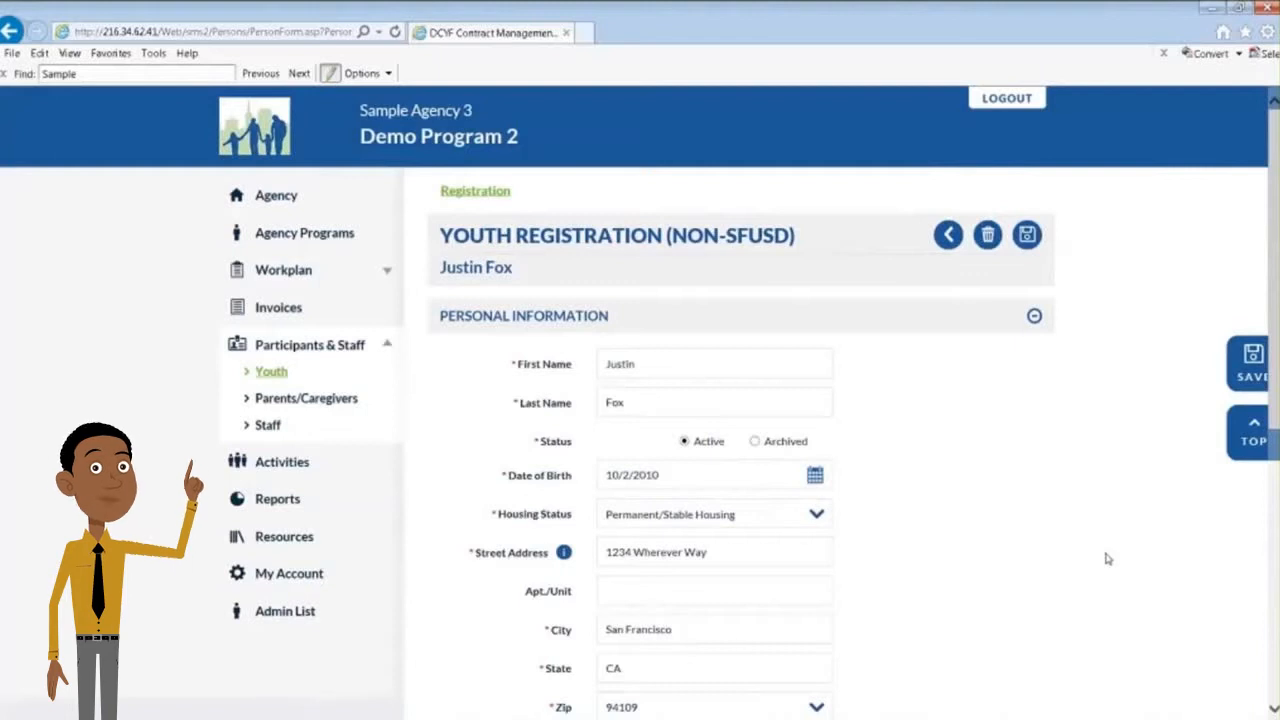
{"action": "left_click", "coordinate": [1027, 234]}
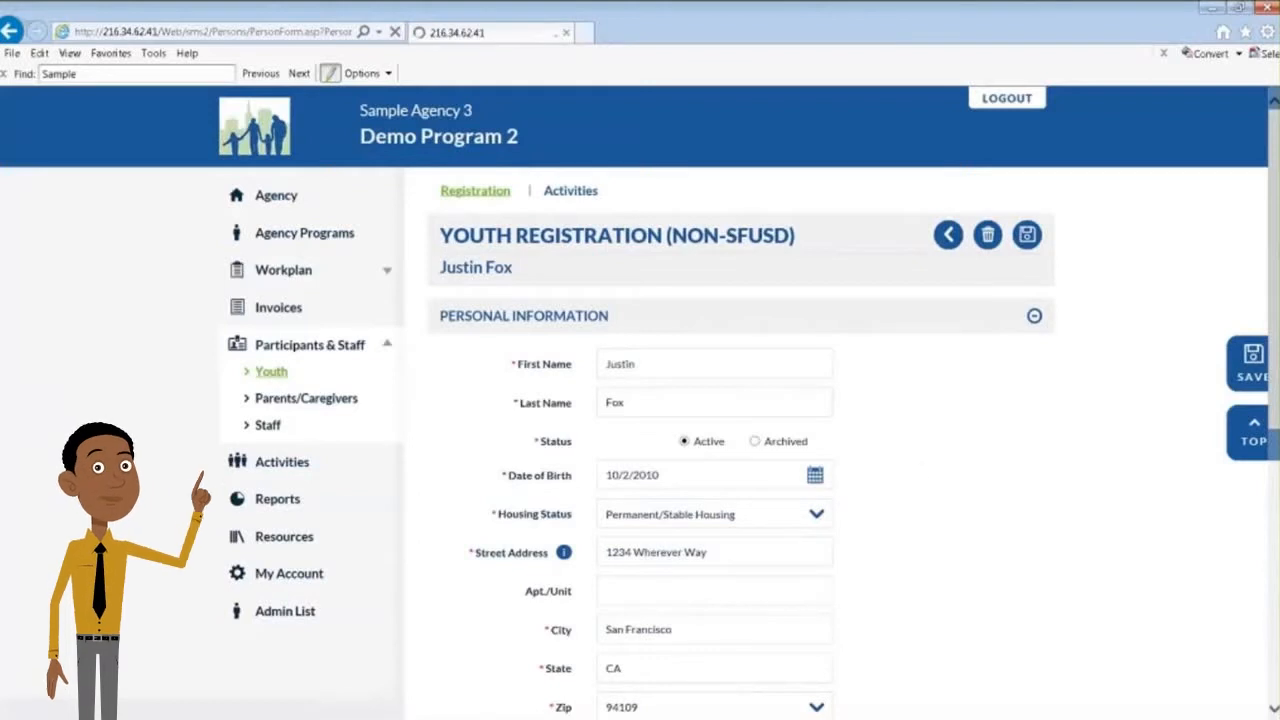
{"action": "scroll", "coordinate": [921, 470], "scroll_direction": "down", "scroll_amount": 3}
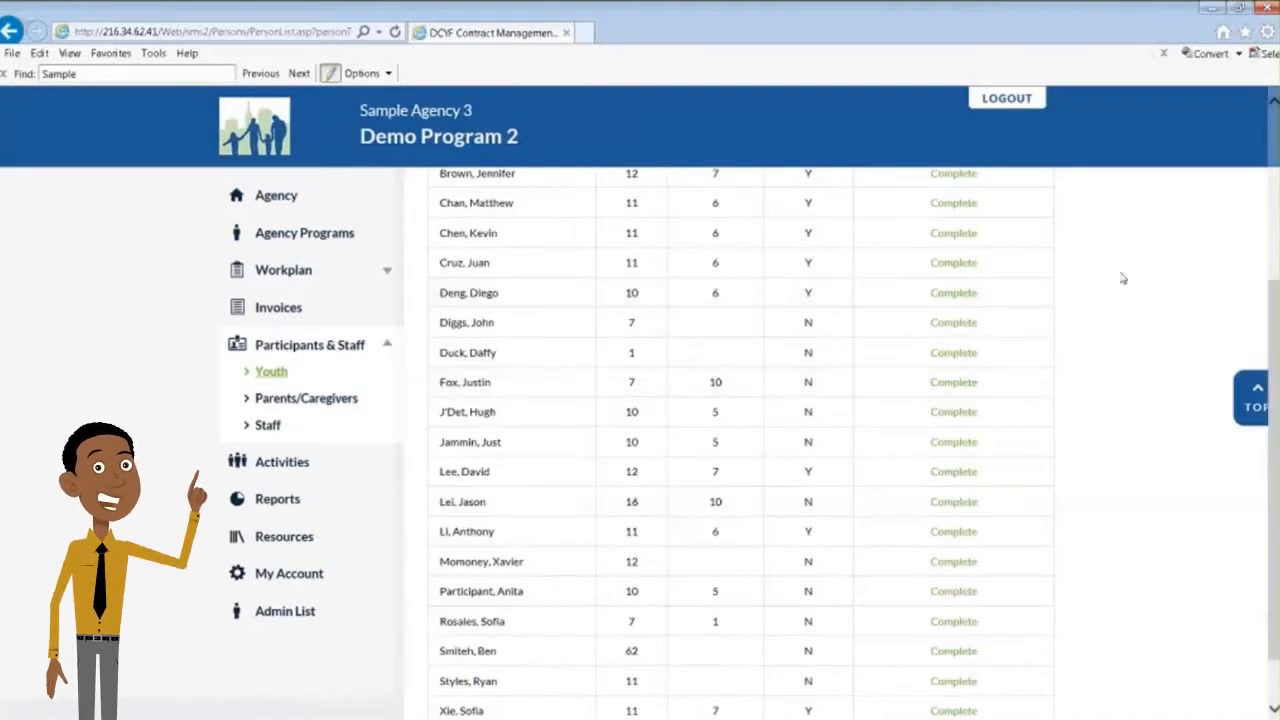
{"action": "scroll", "coordinate": [1122, 279], "scroll_direction": "up", "scroll_amount": 3}
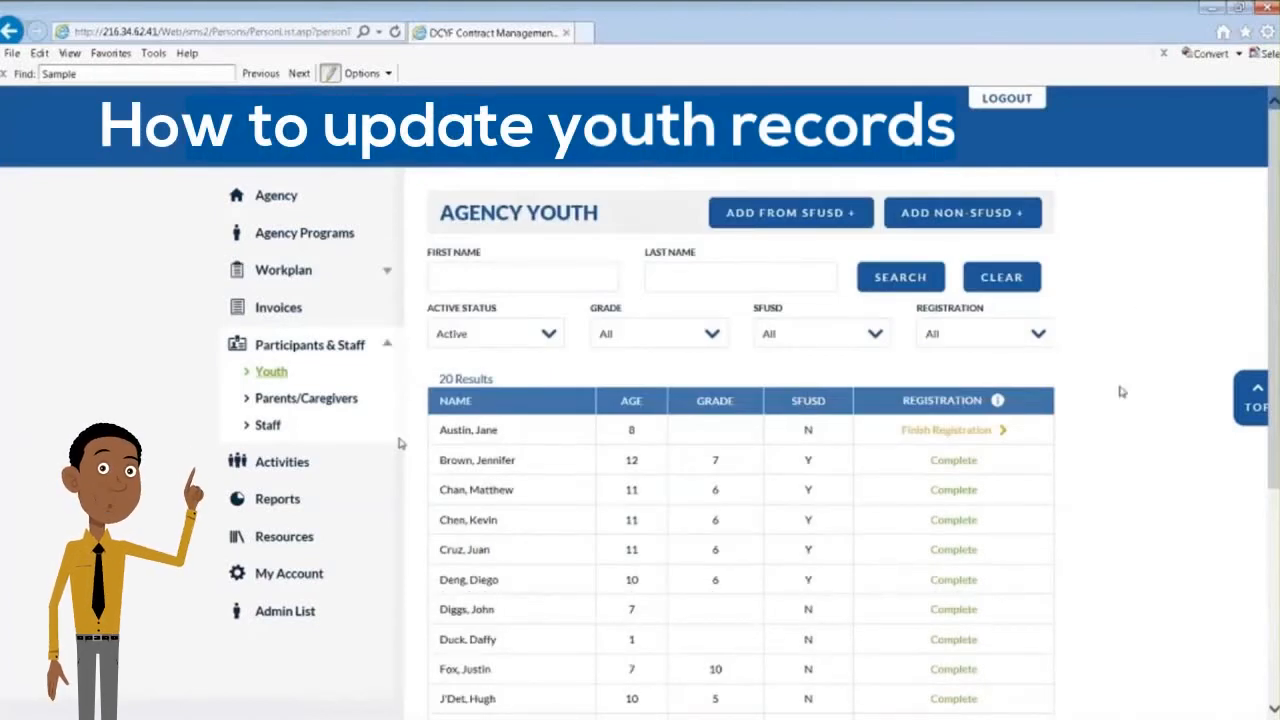
Open the agency youth list and examine its first and last name search fields and the youths' registration statuses
{"action": "left_click", "coordinate": [268, 372]}
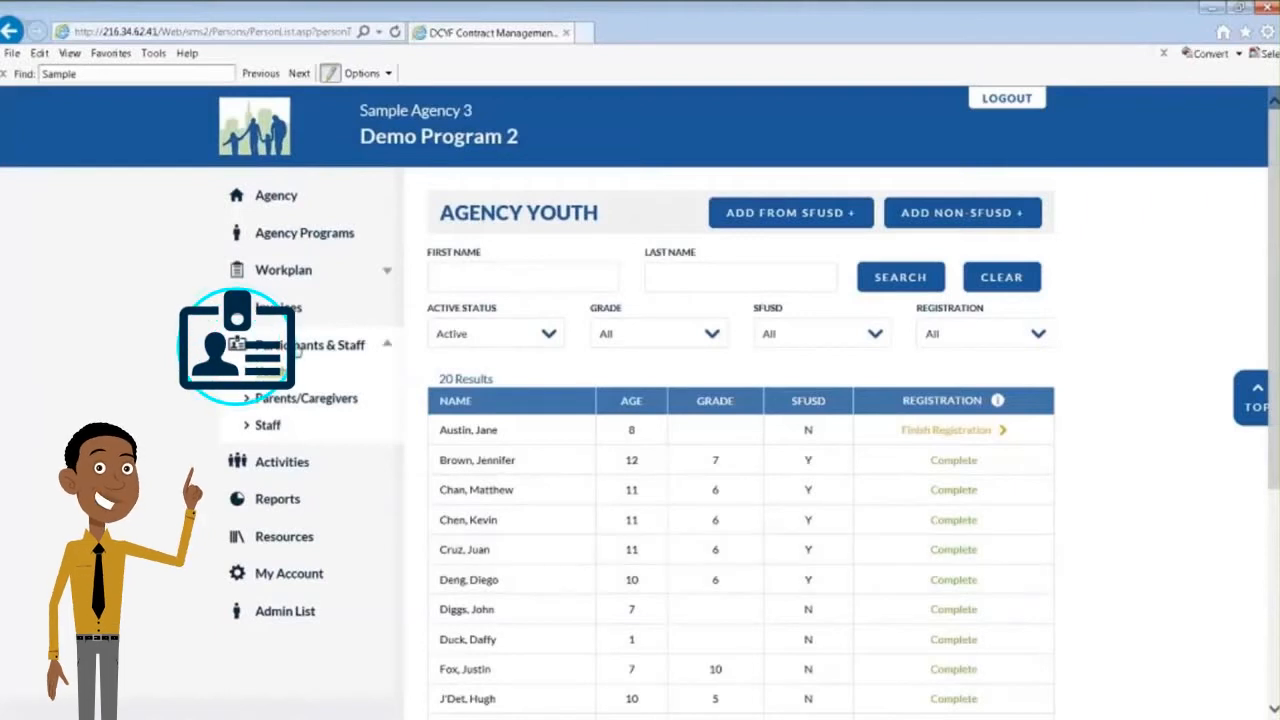
{"action": "left_click", "coordinate": [290, 348]}
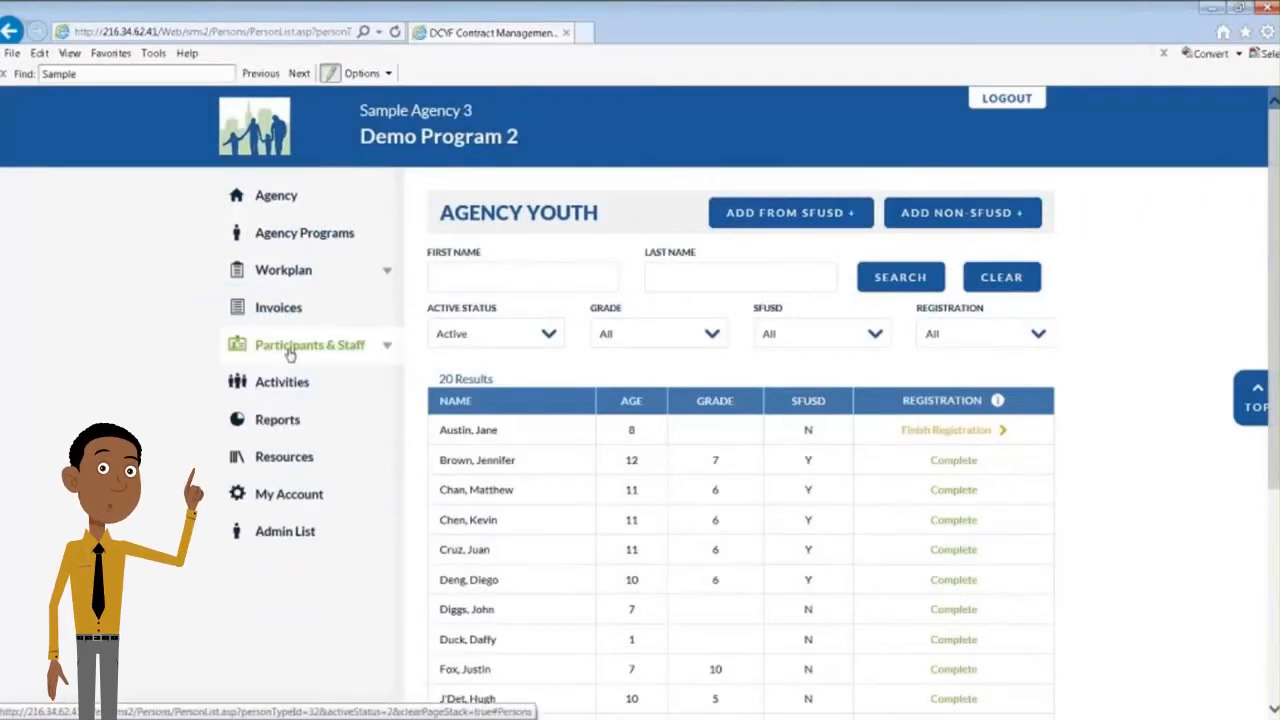
{"action": "left_click", "coordinate": [289, 350]}
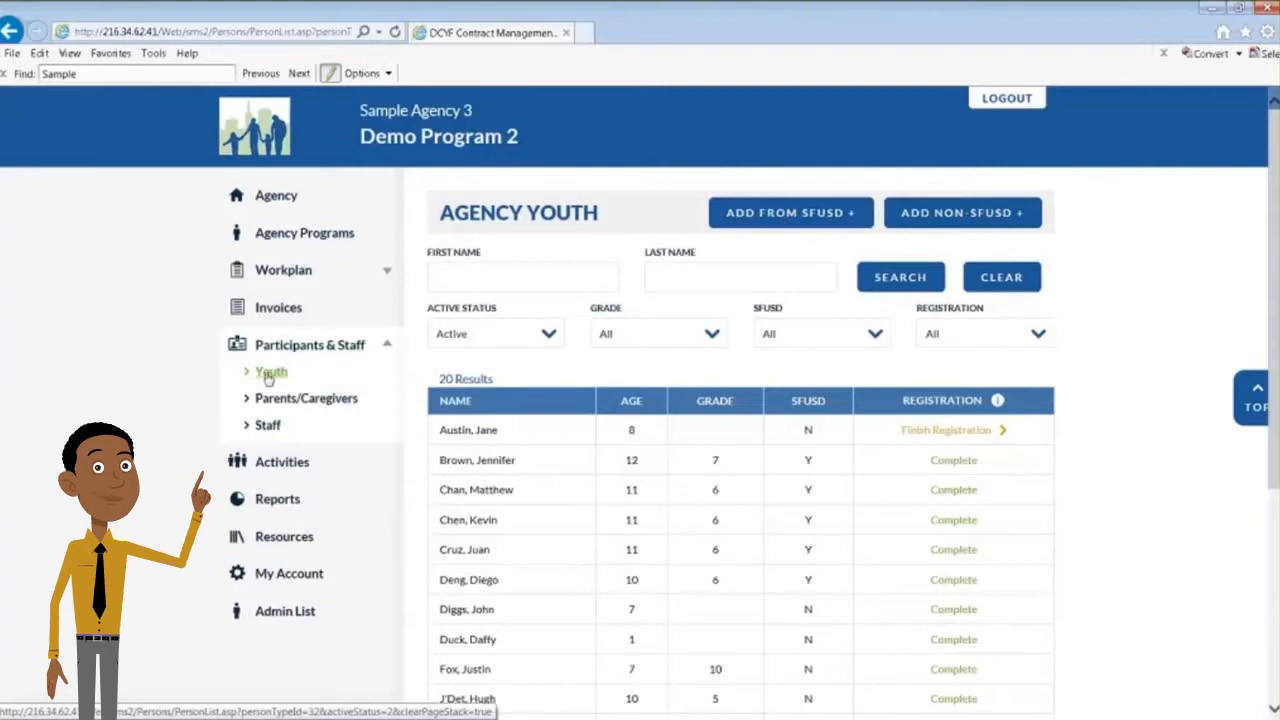
{"action": "left_click", "coordinate": [268, 376]}
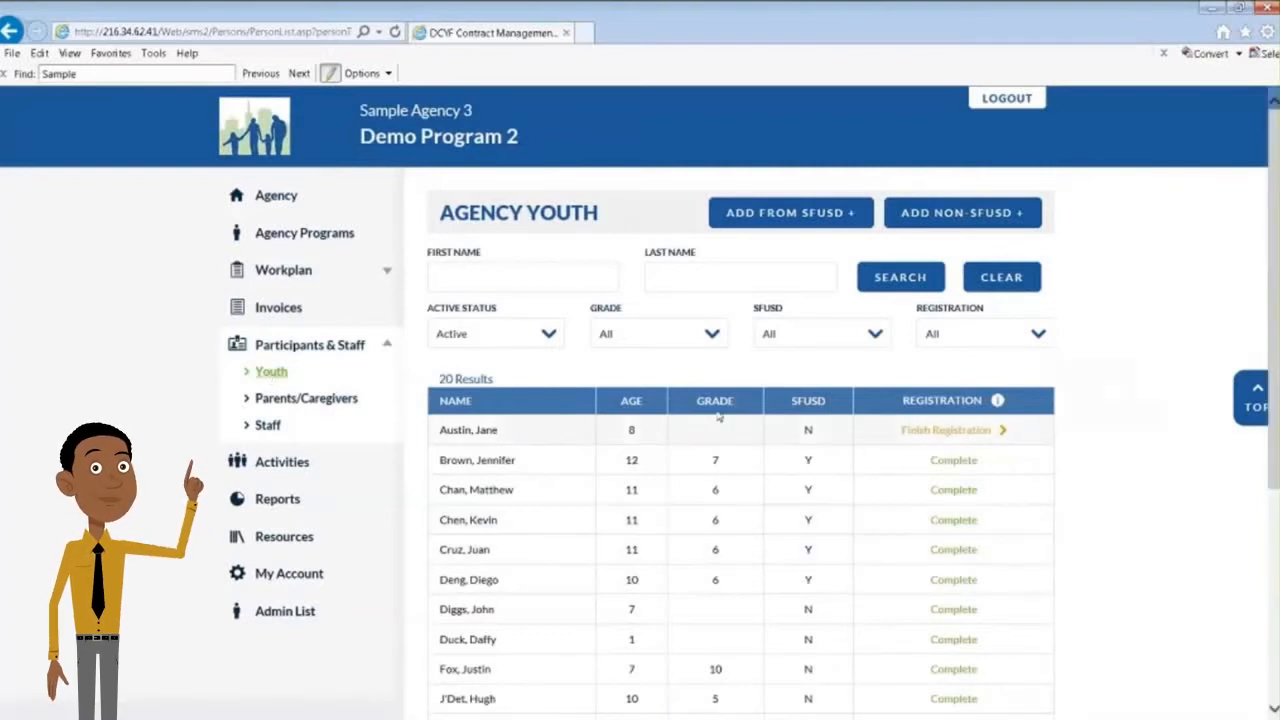
{"action": "left_click", "coordinate": [690, 278]}
{"action": "left_click", "coordinate": [580, 279]}
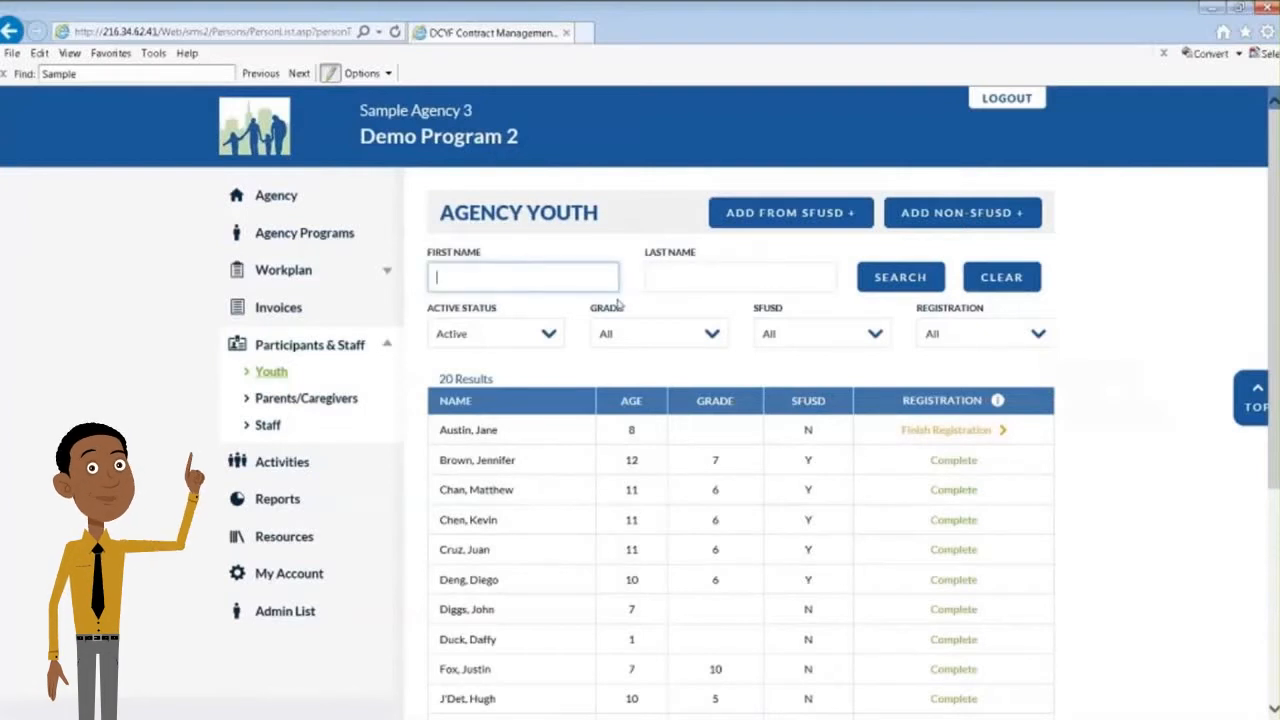
{"action": "left_click", "coordinate": [739, 281]}
{"action": "scroll", "coordinate": [1183, 450], "scroll_direction": "down", "scroll_amount": 4}
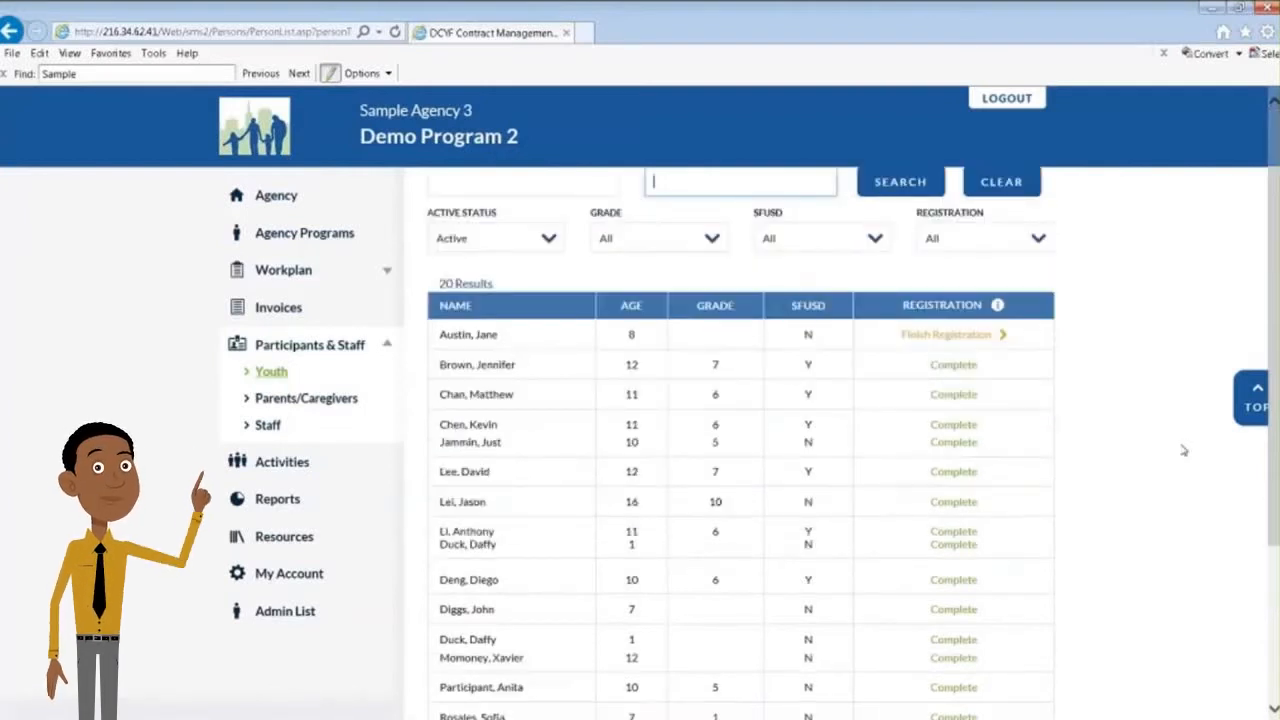
{"action": "scroll", "coordinate": [1183, 450], "scroll_direction": "up", "scroll_amount": 3}
{"action": "scroll", "coordinate": [1183, 450], "scroll_direction": "up", "scroll_amount": 1}
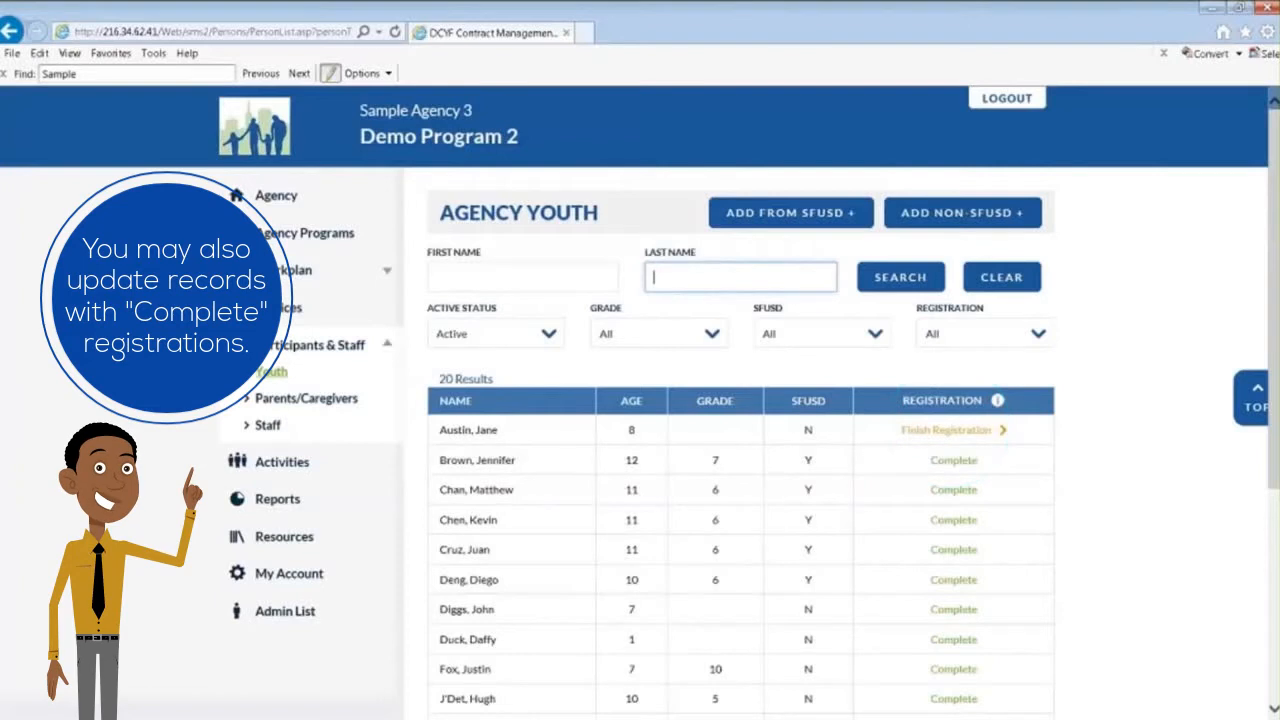
Open the youth record marked Finish Registration, set its housing status to Permanent/Stable Housing, and save the form
{"action": "left_click", "coordinate": [963, 436]}
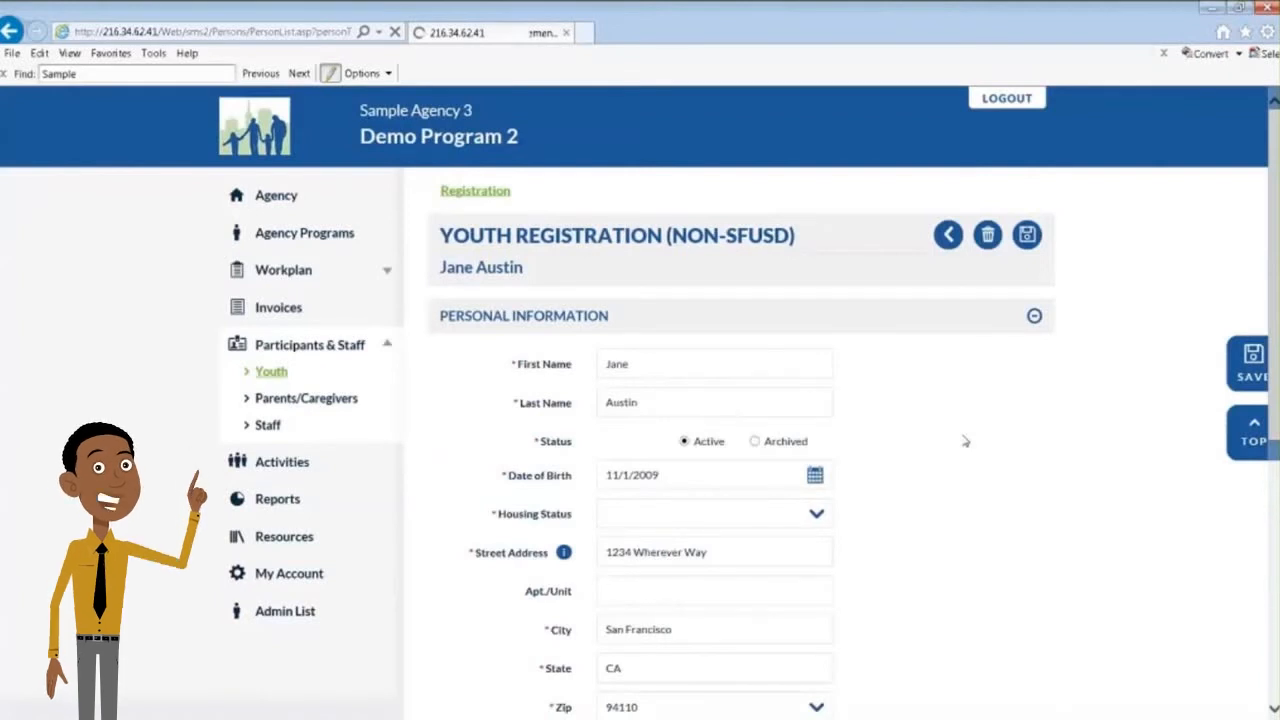
{"action": "left_click", "coordinate": [687, 520]}
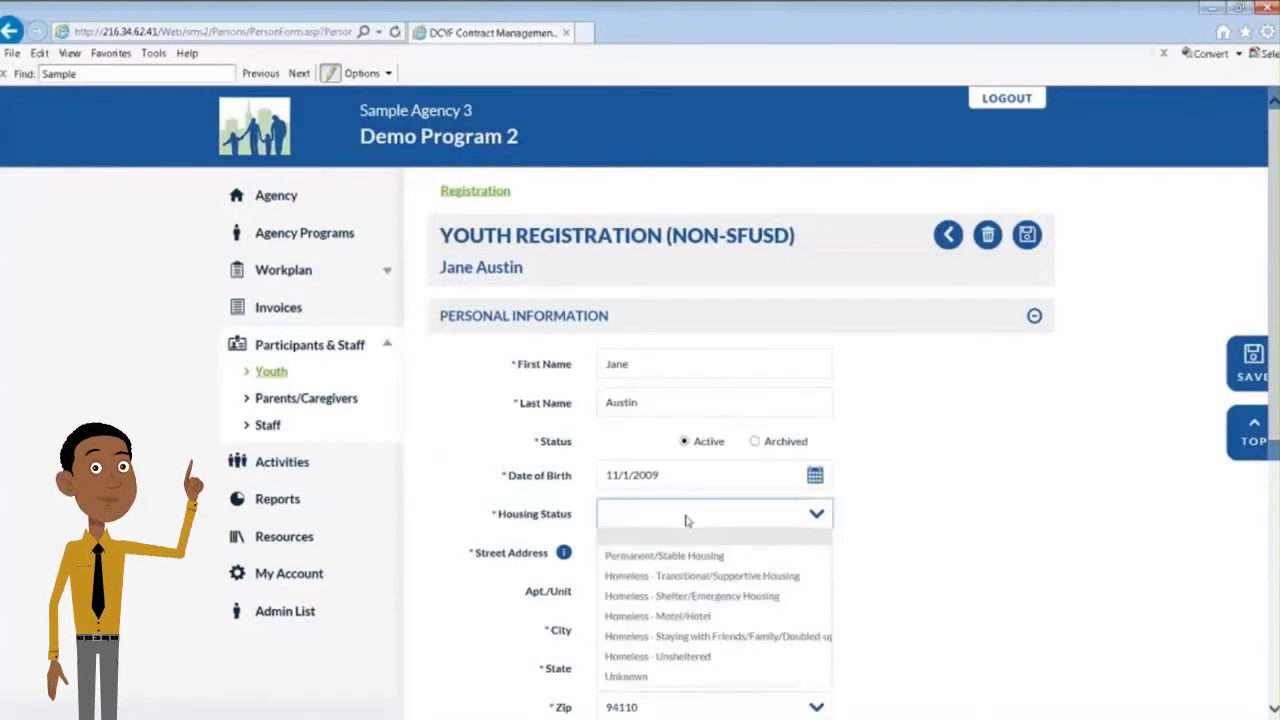
{"action": "left_click", "coordinate": [685, 556]}
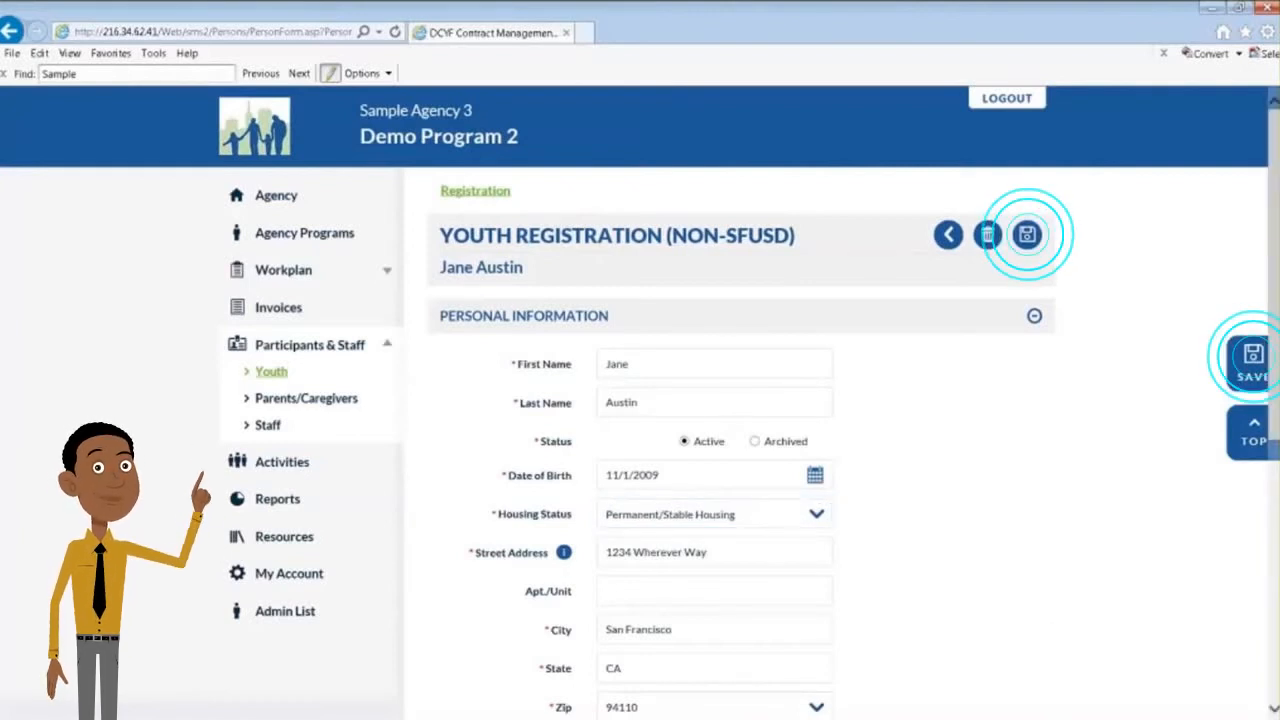
{"action": "left_click", "coordinate": [1027, 238]}
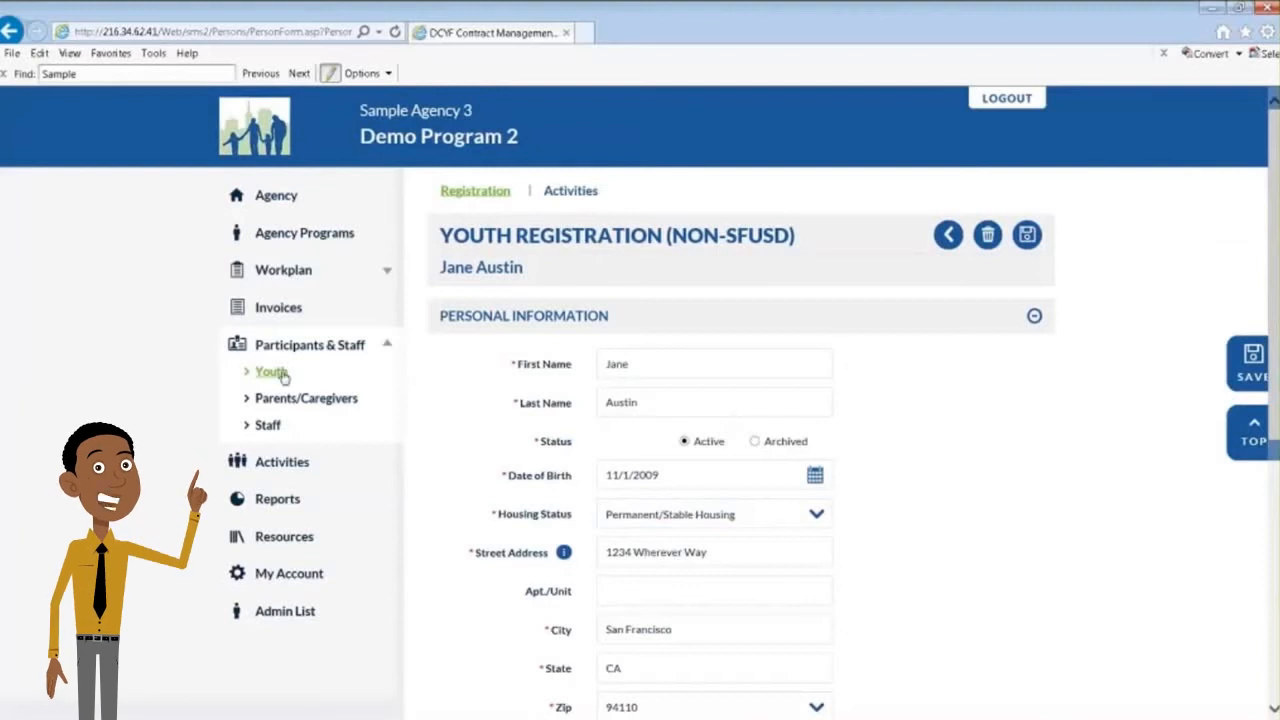